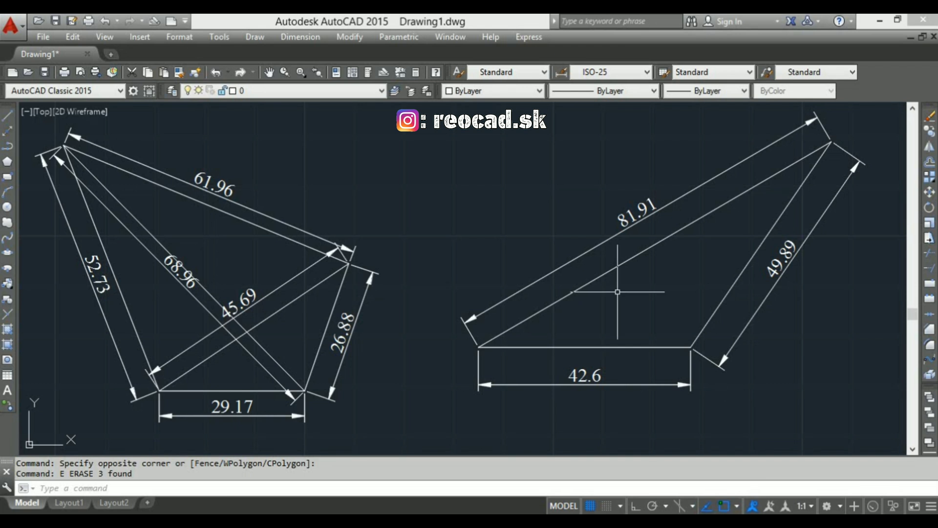
{"action": "scroll", "coordinate": [621, 312], "scroll_direction": "down", "scroll_amount": 3}
- Pan the view so the dimensioned triangle sits left with free space on the right
{"action": "mouse_move", "coordinate": [608, 314]}
{"action": "middle_mouse_down"}
{"action": "mouse_move", "coordinate": [369, 315]}
{"action": "mouse_move", "coordinate": [271, 325]}
{"action": "middle_mouse_up"}
{"action": "scroll", "coordinate": [366, 312], "scroll_direction": "up", "scroll_amount": 3}
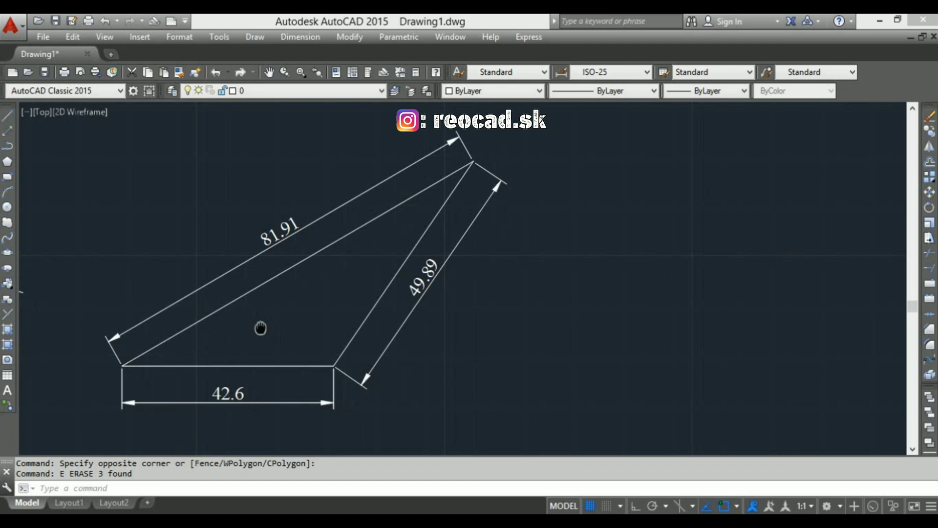
{"action": "type", "text": "l"}
- Draw a 42.6-long base line in the empty space
{"action": "key", "text": "Return"}
{"action": "left_click", "coordinate": [616, 365]}
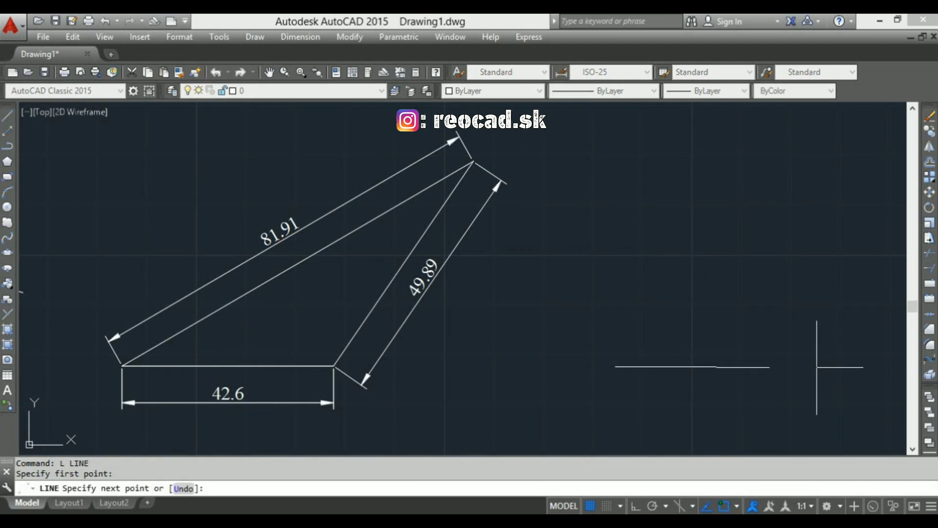
{"action": "key", "text": "Return"}
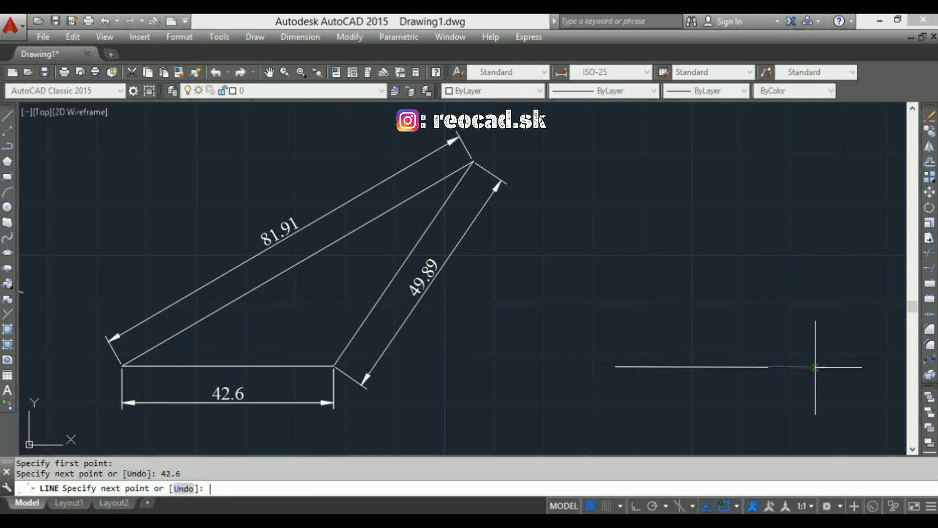
{"action": "key", "text": "Escape"}
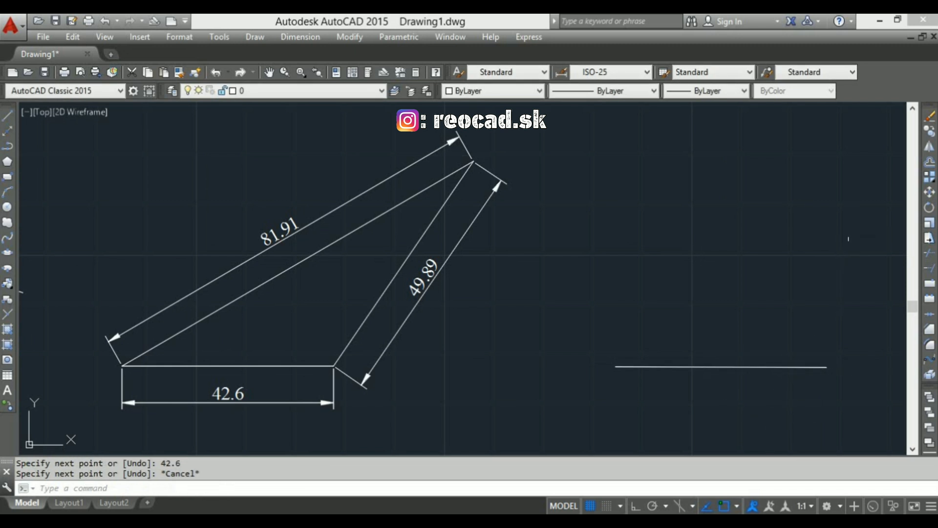
{"action": "type", "text": "c"}
- Centre circles of radius 49.89 and 81.91 on the base line's right and left ends
{"action": "key", "text": "Return"}
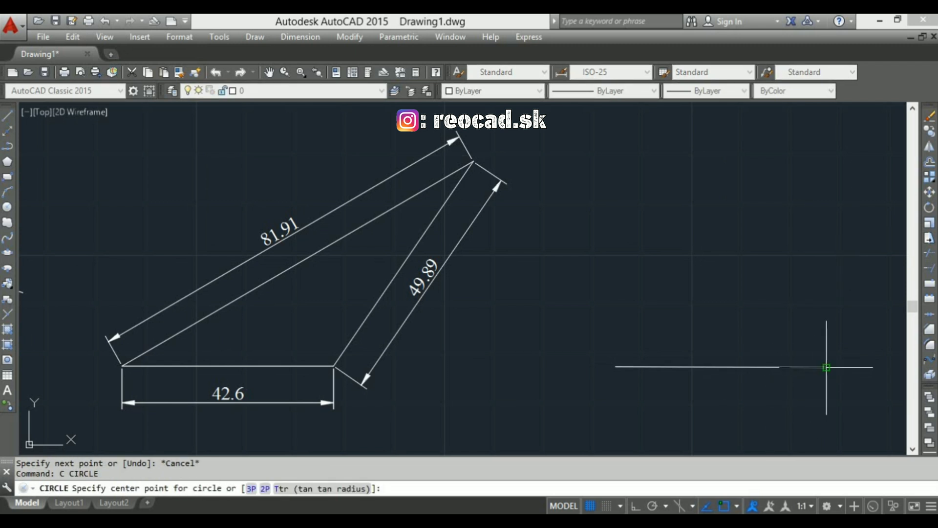
{"action": "left_click", "coordinate": [827, 367]}
{"action": "middle_click_drag", "start_coordinate": [843, 300], "coordinate": [695, 301]}
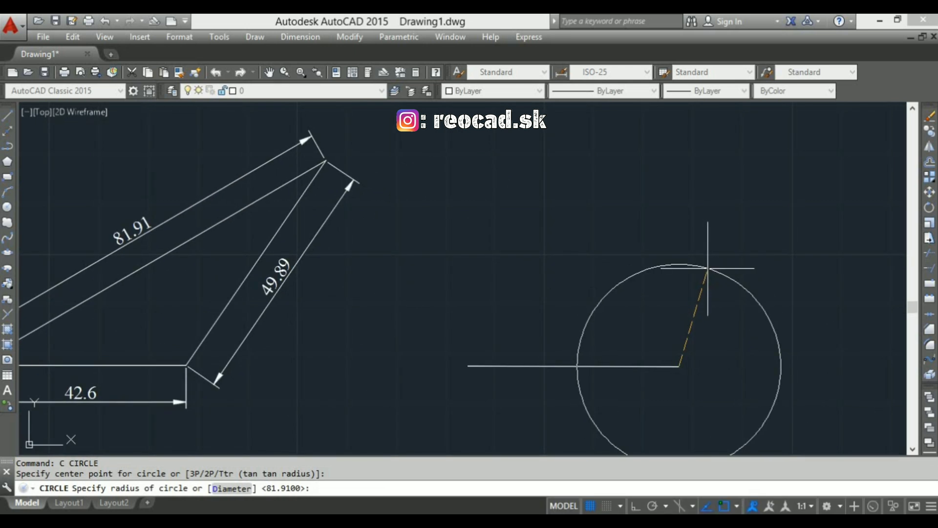
{"action": "type", "text": "49."}
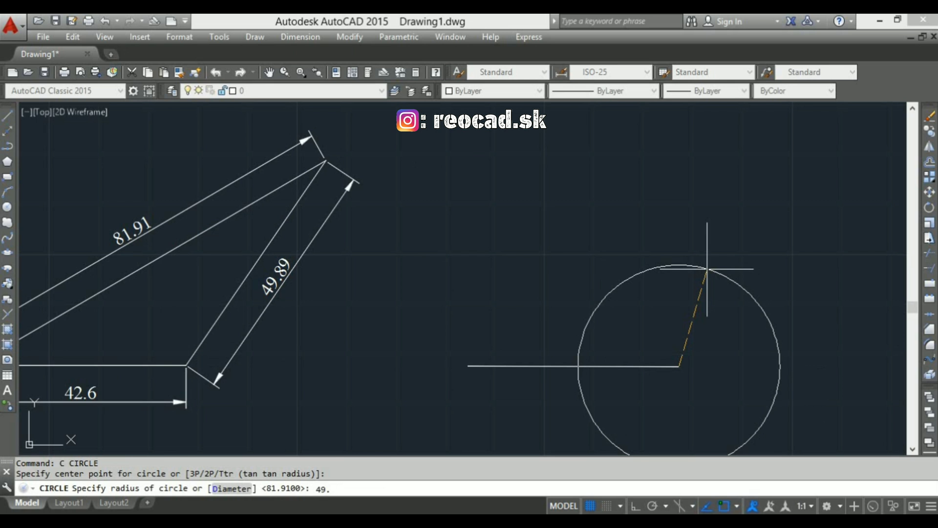
{"action": "type", "text": "89"}
{"action": "key", "text": "Return"}
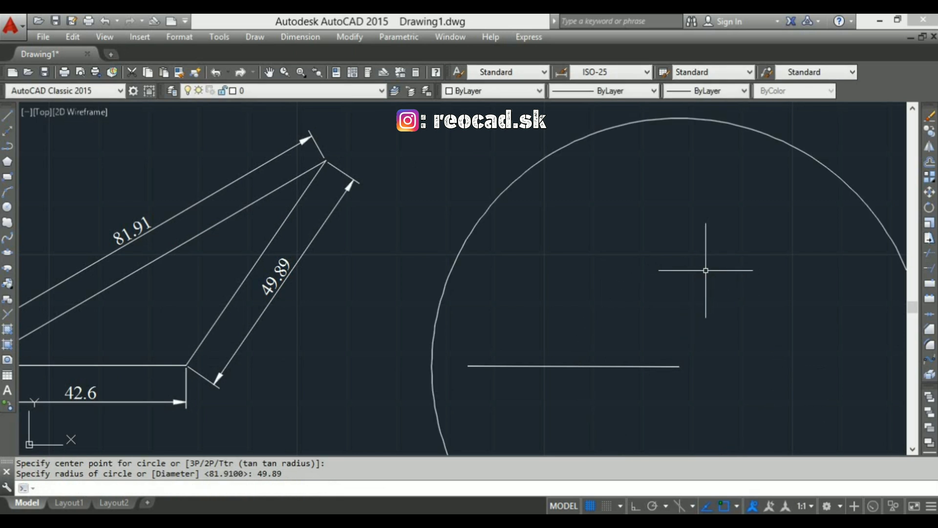
{"action": "key", "text": "Escape"}
{"action": "key", "text": "Return"}
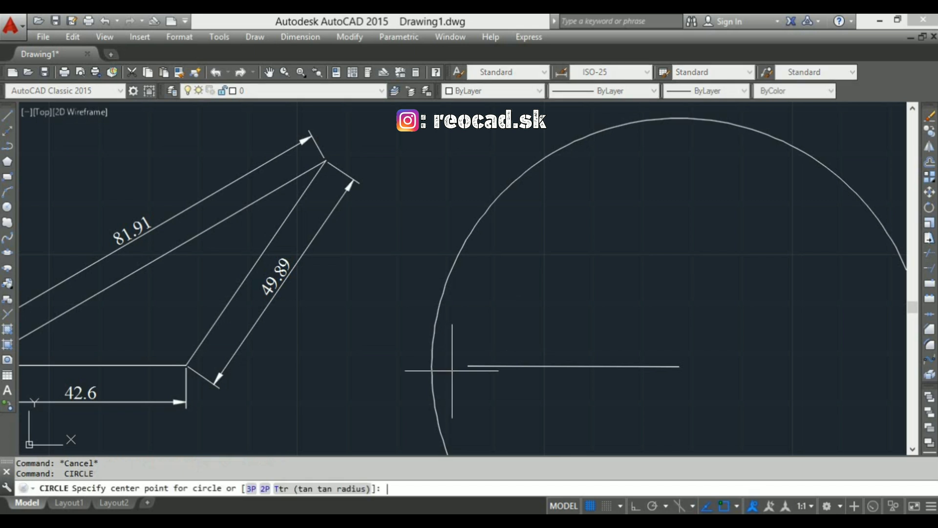
{"action": "left_click", "coordinate": [468, 366]}
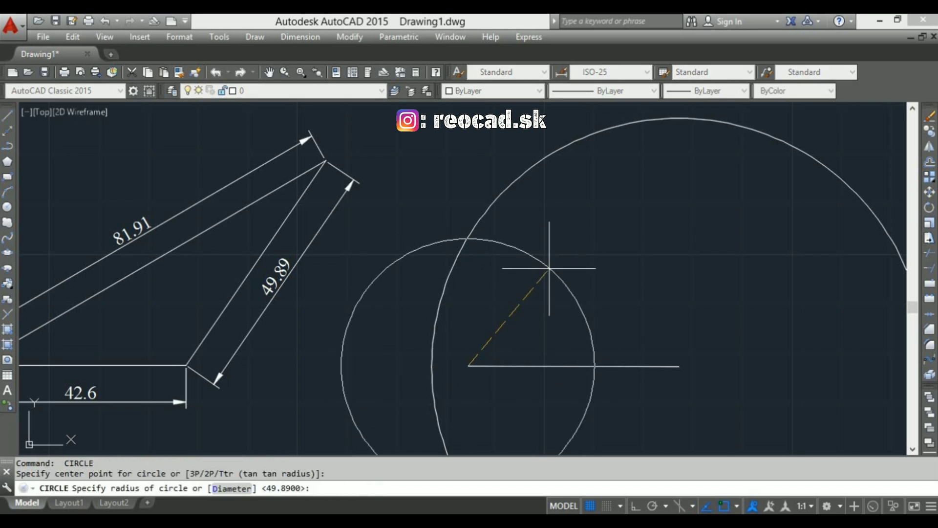
{"action": "type", "text": "81.9"}
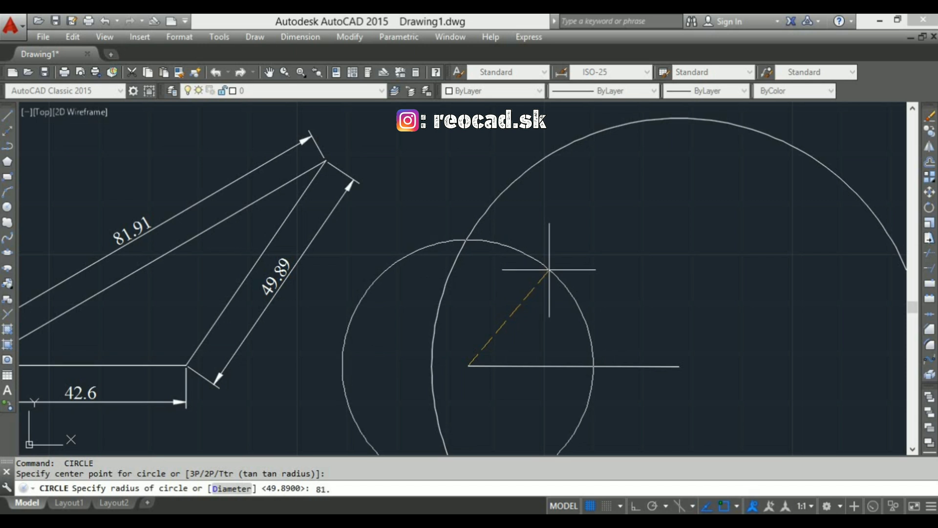
{"action": "type", "text": "1"}
{"action": "key", "text": "Return"}
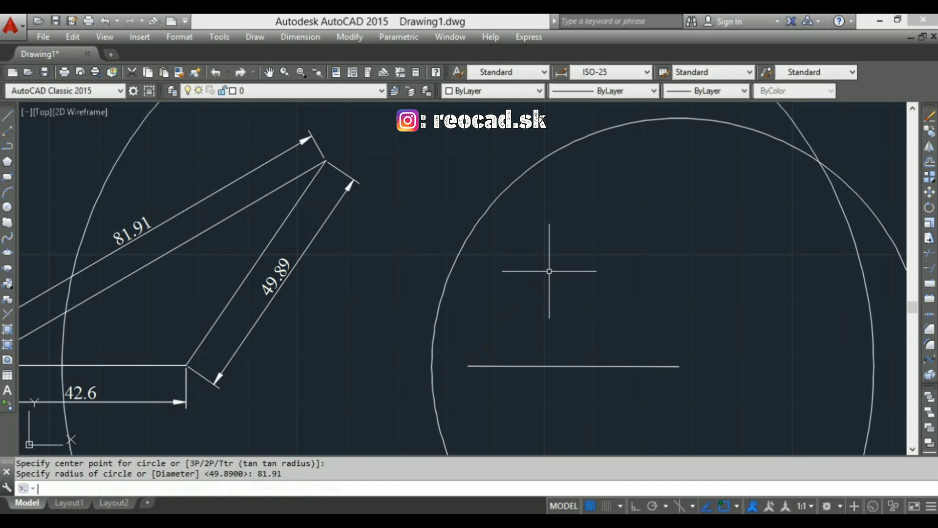
- Draw two lines joining the circles' intersection to both base-line ends
{"action": "key", "text": "Escape"}
{"action": "type", "text": "l"}
{"action": "key", "text": "Return"}
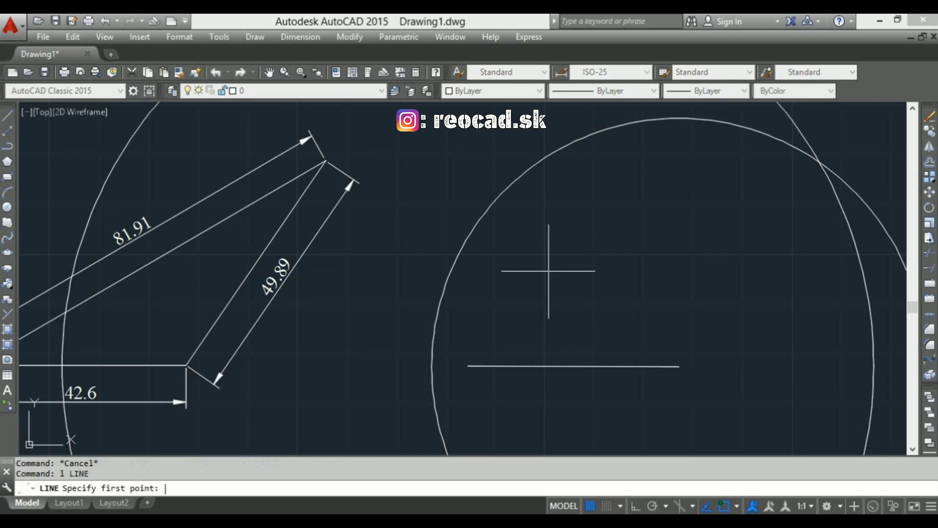
{"action": "left_click", "coordinate": [819, 162]}
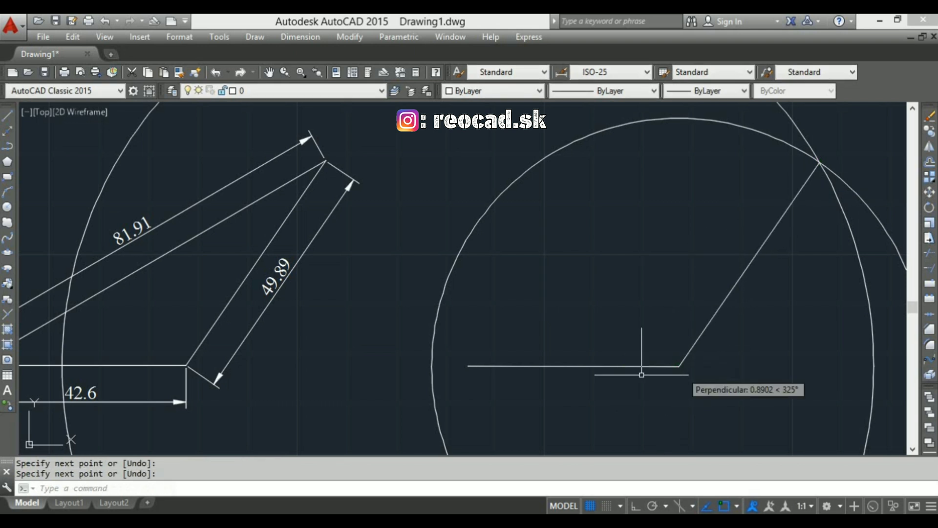
{"action": "left_click", "coordinate": [468, 366]}
{"action": "key", "text": "Return"}
{"action": "key", "text": "Return"}
{"action": "left_click", "coordinate": [468, 366]}
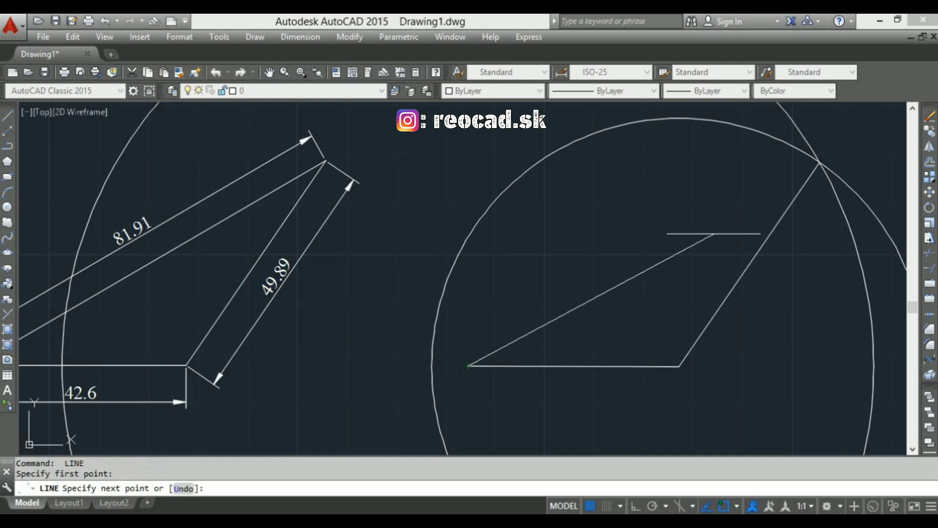
{"action": "left_click", "coordinate": [820, 161]}
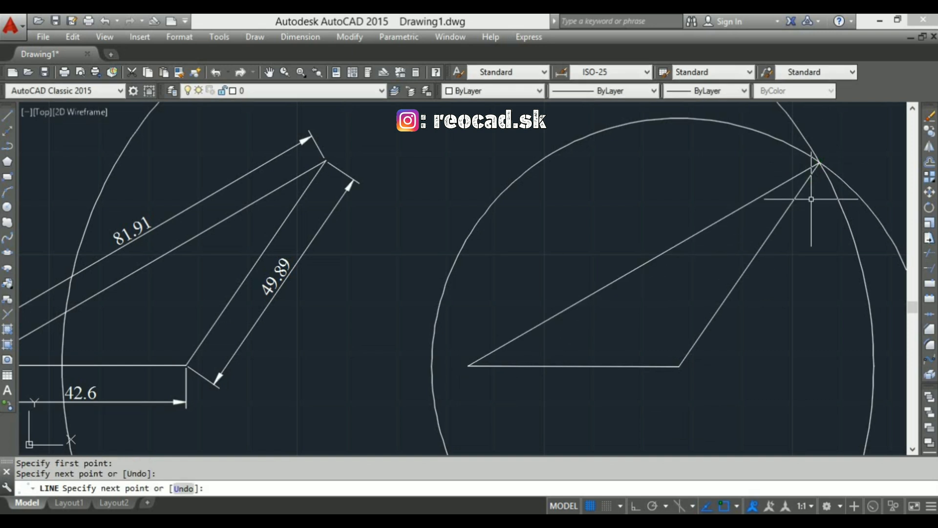
{"action": "key", "text": "Escape"}
{"action": "scroll", "coordinate": [758, 295], "scroll_direction": "down", "scroll_amount": 2}
{"action": "scroll", "coordinate": [653, 269], "scroll_direction": "up", "scroll_amount": 1}
- Erase both construction circles and recentre the view on the new triangle
{"action": "left_click", "coordinate": [653, 153]}
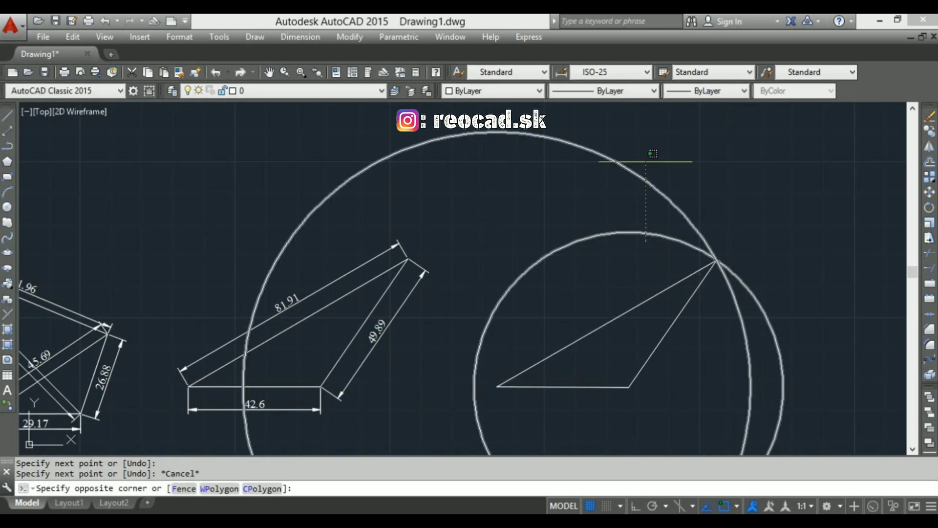
{"action": "left_click", "coordinate": [629, 206]}
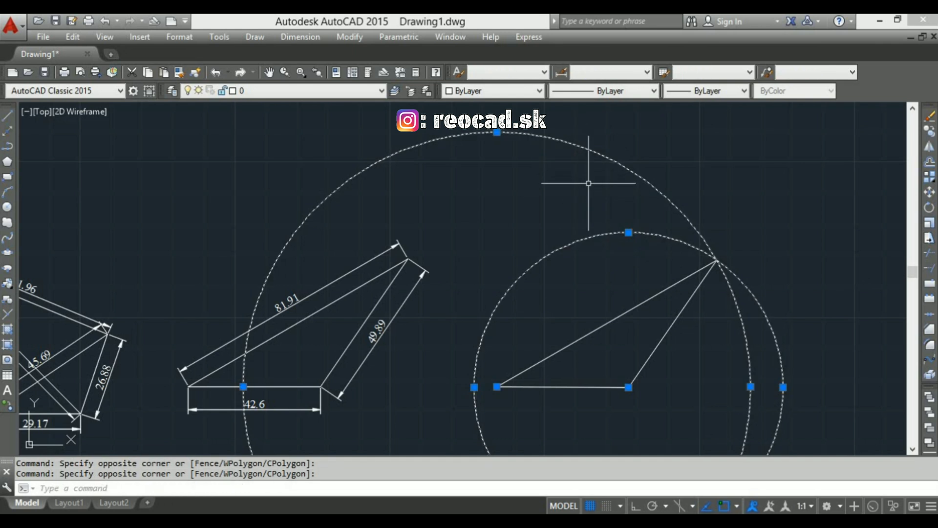
{"action": "type", "text": "e"}
{"action": "key", "text": "Return"}
{"action": "middle_click_drag", "start_coordinate": [722, 288], "coordinate": [633, 269]}
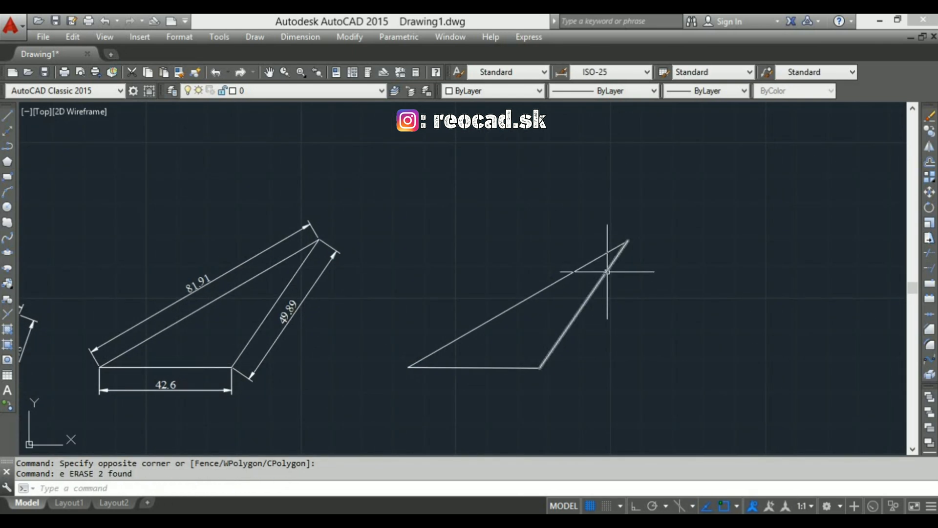
{"action": "scroll", "coordinate": [608, 260], "scroll_direction": "up", "scroll_amount": 2}
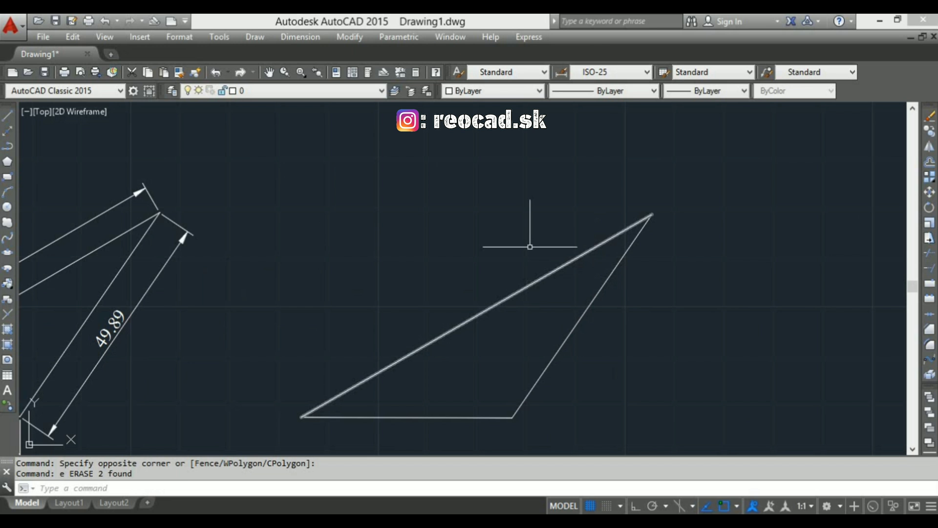
- Add aligned dimensions 81.91 and 49.89 to the triangle's long and right edges
{"action": "left_click", "coordinate": [302, 38]}
{"action": "left_click", "coordinate": [308, 89]}
{"action": "key", "text": "Return"}
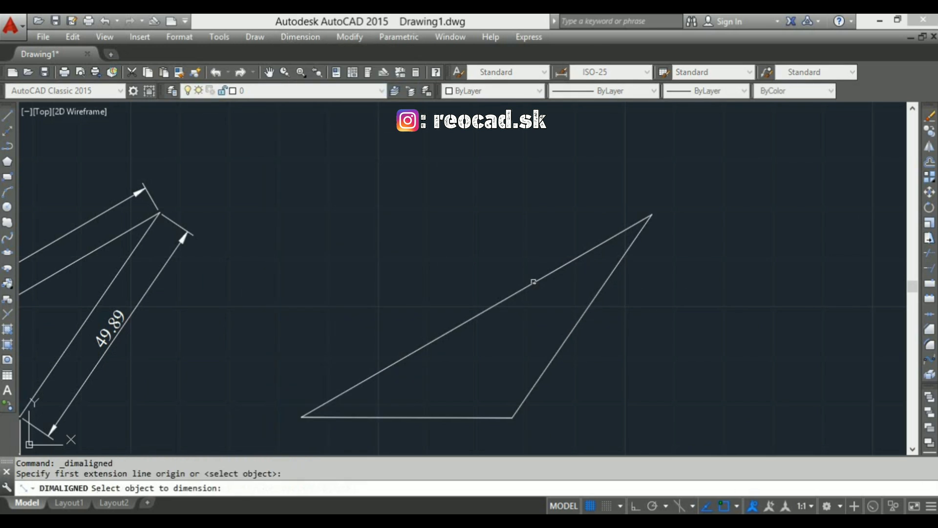
{"action": "left_click", "coordinate": [534, 283]}
{"action": "left_click", "coordinate": [546, 265]}
{"action": "key", "text": "Return"}
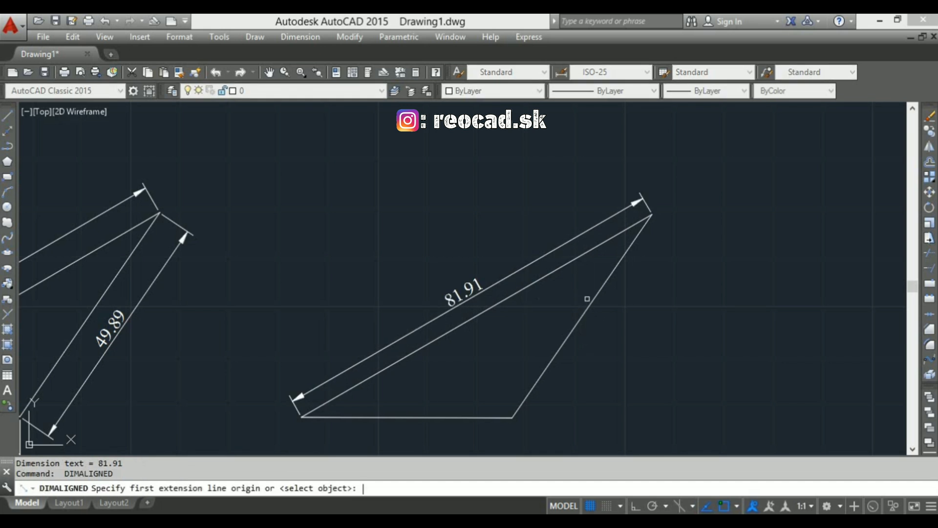
{"action": "key", "text": "Return"}
{"action": "left_click", "coordinate": [597, 299]}
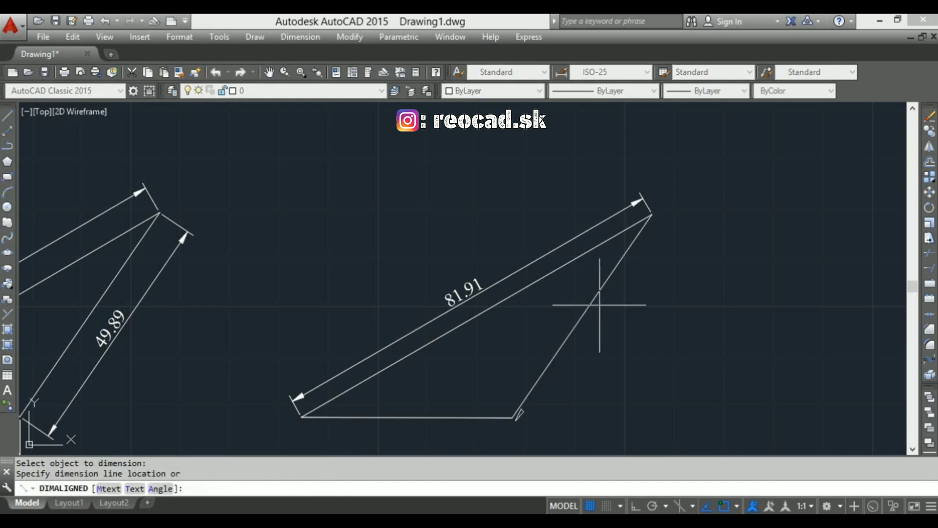
{"action": "left_click", "coordinate": [609, 319]}
- Dimension the bottom edge as 42.6 and pan to the four-sided plot
{"action": "key", "text": "Return"}
{"action": "key", "text": "Return"}
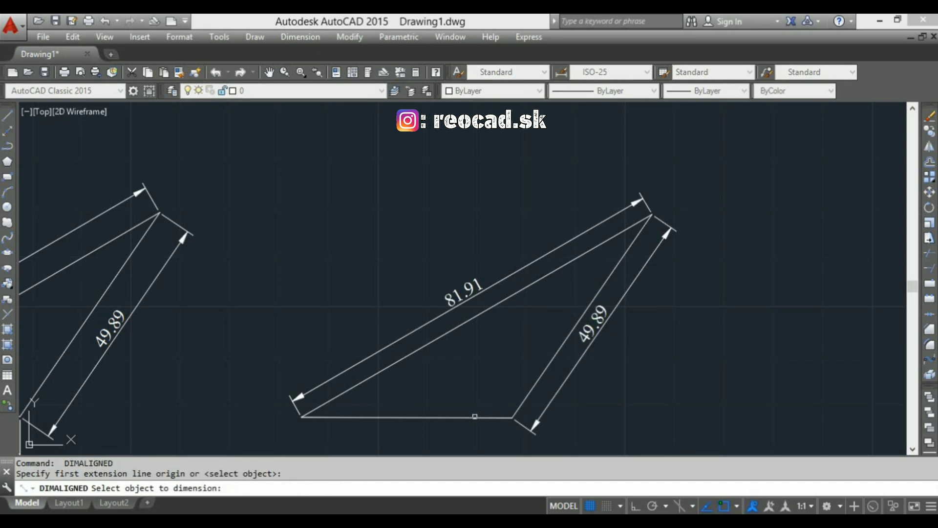
{"action": "left_click", "coordinate": [477, 418]}
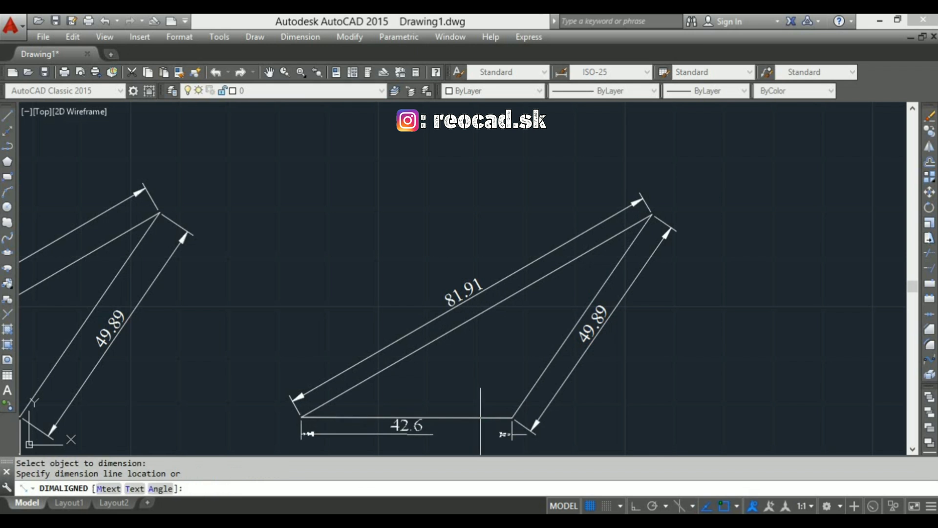
{"action": "left_click", "coordinate": [483, 432]}
{"action": "middle_click_drag", "start_coordinate": [513, 377], "coordinate": [647, 336]}
{"action": "scroll", "coordinate": [585, 334], "scroll_direction": "down", "scroll_amount": 2}
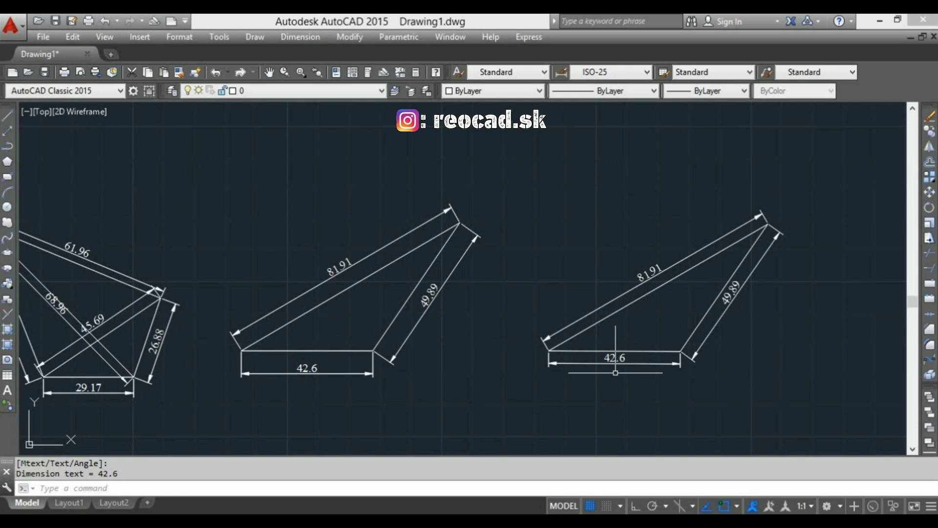
{"action": "middle_click_drag", "start_coordinate": [322, 359], "coordinate": [538, 287]}
{"action": "scroll", "coordinate": [374, 298], "scroll_direction": "up", "scroll_amount": 2}
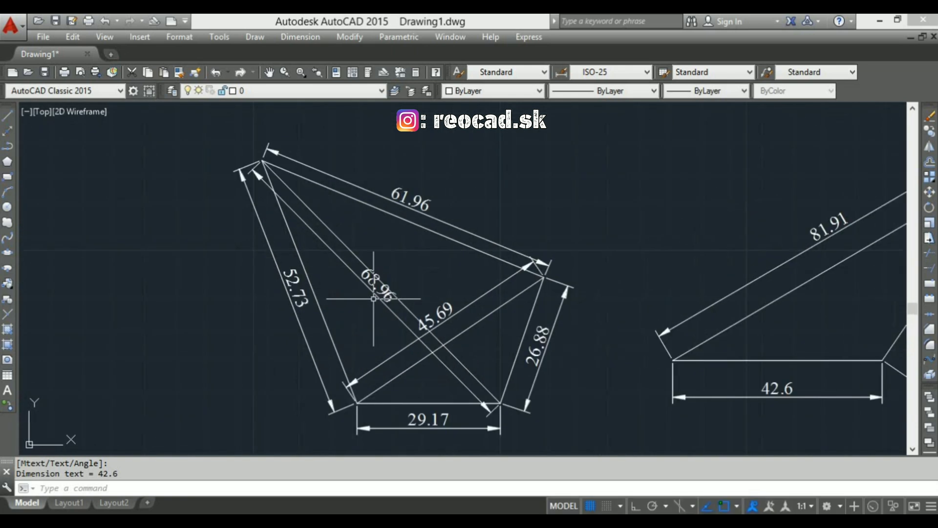
- Draw the second plot's 29.17-long base line in empty space
{"action": "middle_click_drag", "start_coordinate": [373, 299], "coordinate": [434, 295]}
{"action": "type", "text": "1"}
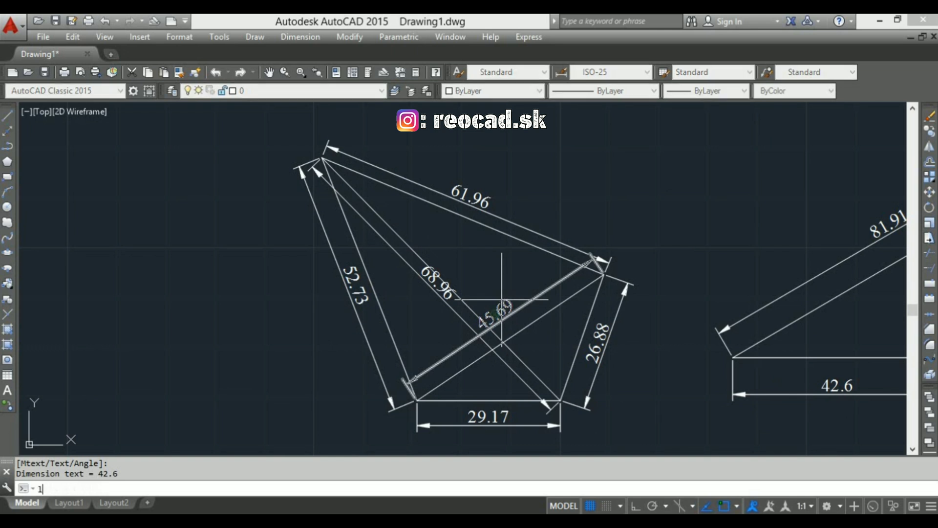
{"action": "type", "text": "l"}
{"action": "key", "text": "Return"}
{"action": "middle_click_drag", "start_coordinate": [204, 340], "coordinate": [432, 324]}
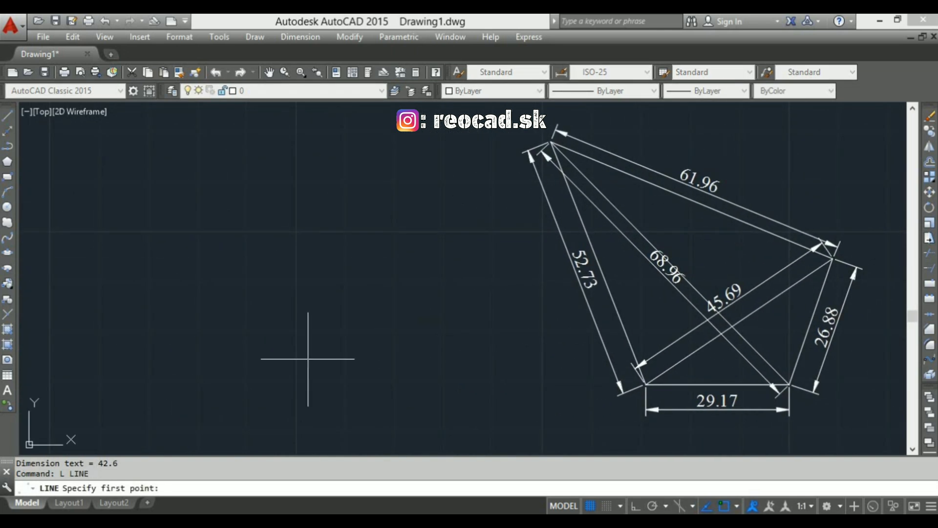
{"action": "left_click", "coordinate": [212, 390]}
{"action": "type", "text": "29.17"}
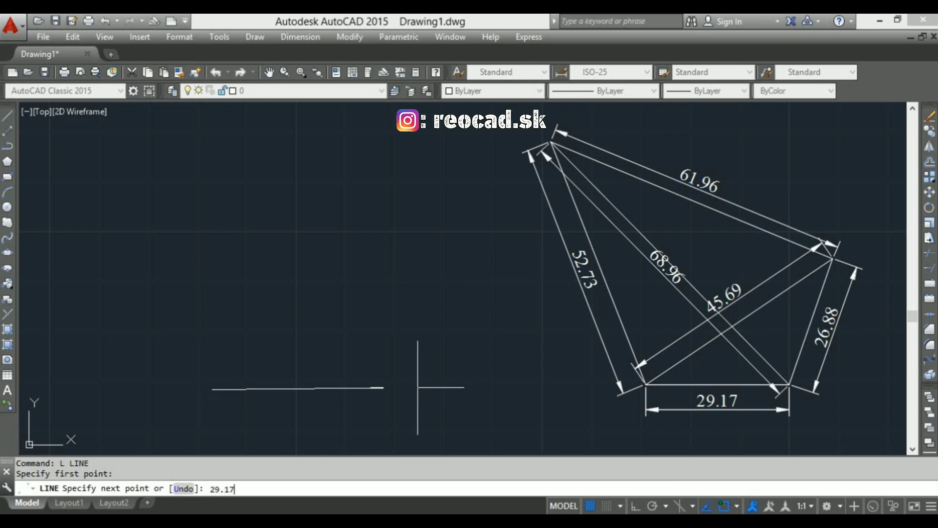
{"action": "key", "text": "Return"}
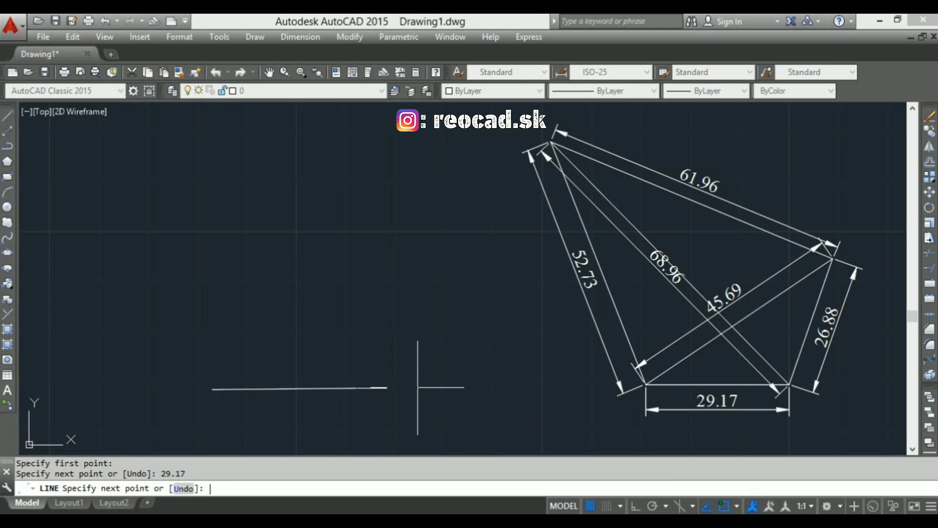
{"action": "key", "text": "Escape"}
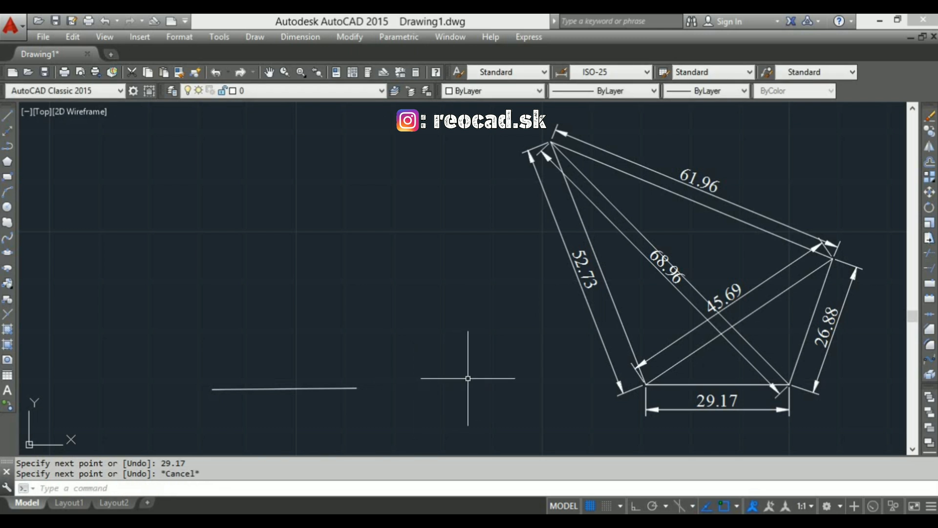
{"action": "type", "text": "c"}
- Centre circles of radius 26.88 and 46.89 on the base line's right and left ends
{"action": "key", "text": "Return"}
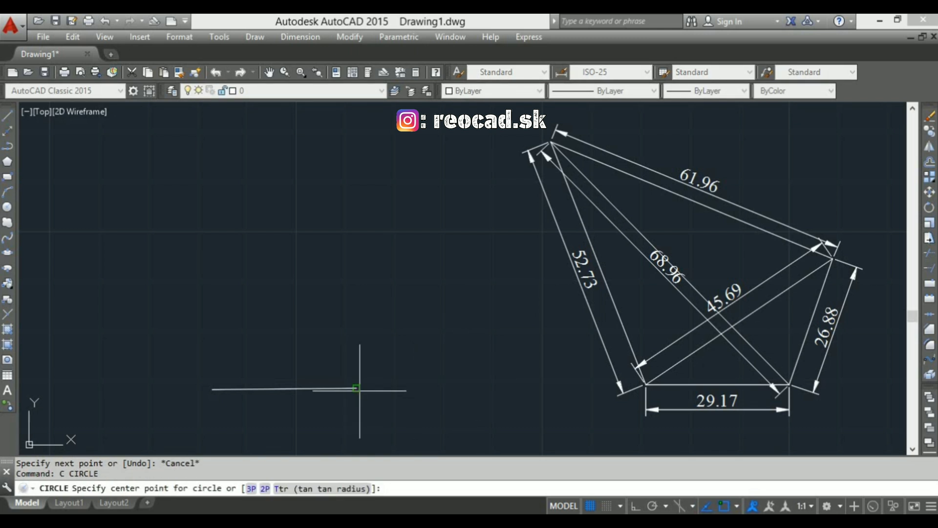
{"action": "left_click", "coordinate": [356, 389]}
{"action": "type", "text": "26.88"}
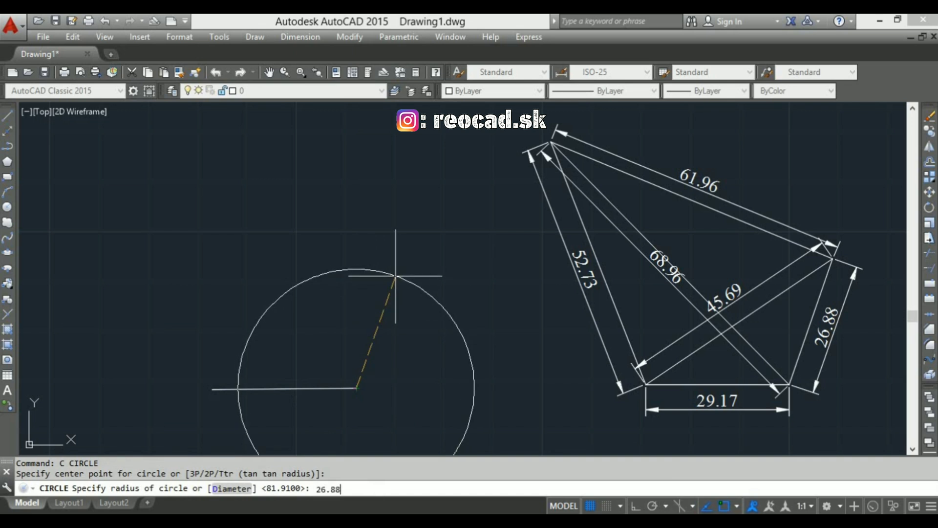
{"action": "key", "text": "Return"}
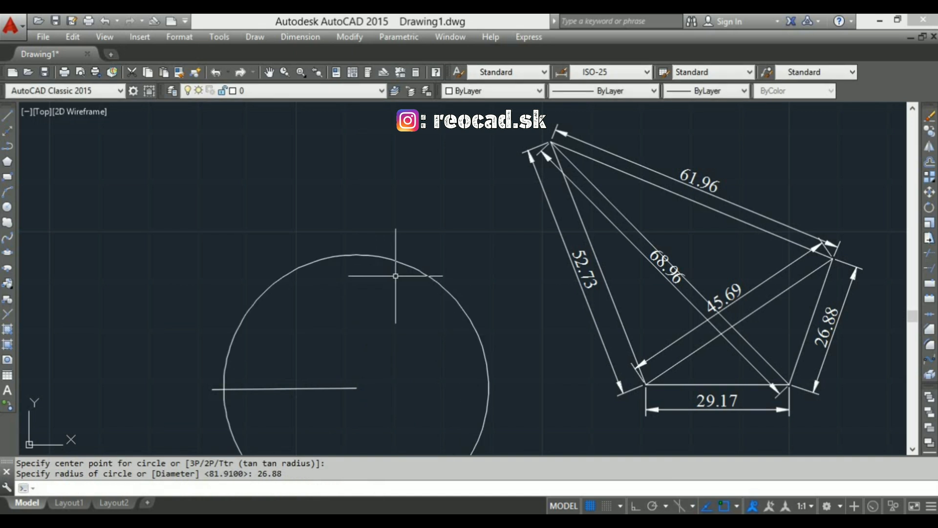
{"action": "scroll", "coordinate": [725, 316], "scroll_direction": "up", "scroll_amount": 2}
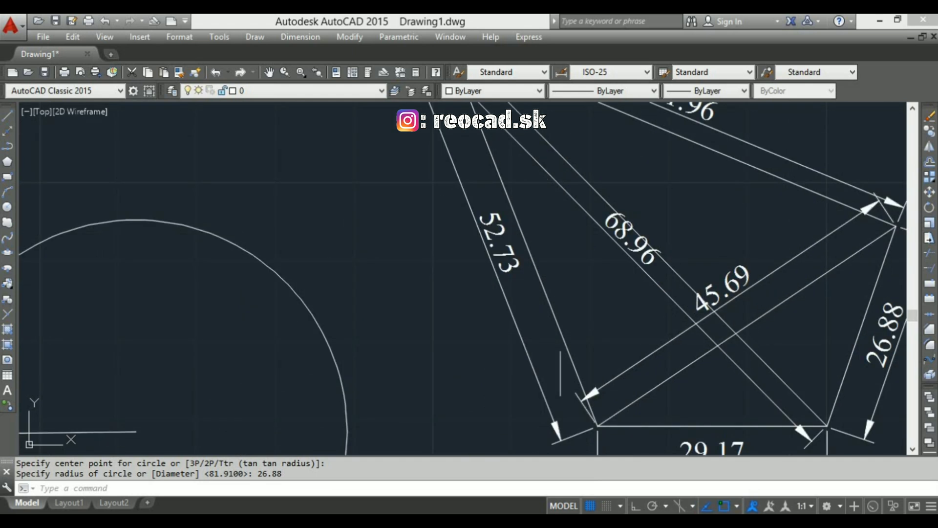
{"action": "middle_click_drag", "start_coordinate": [367, 351], "coordinate": [457, 309]}
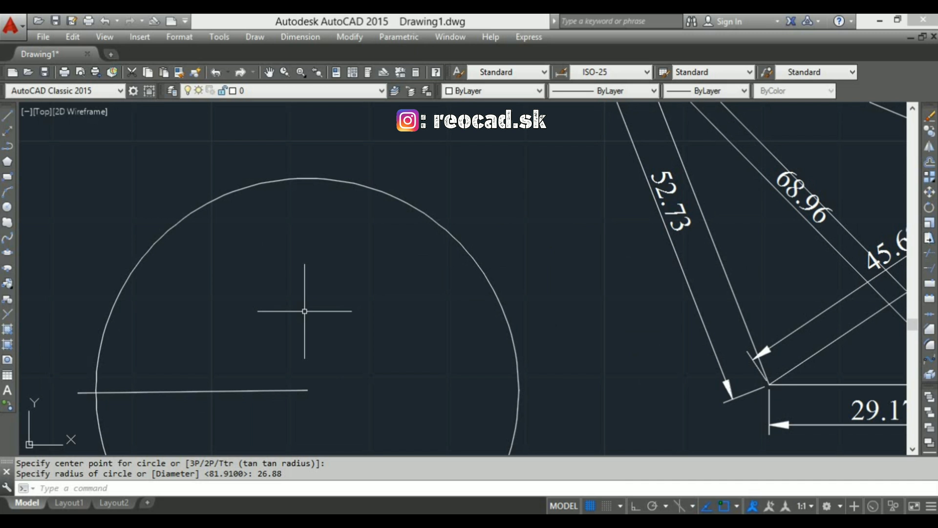
{"action": "type", "text": "c"}
{"action": "key", "text": "Return"}
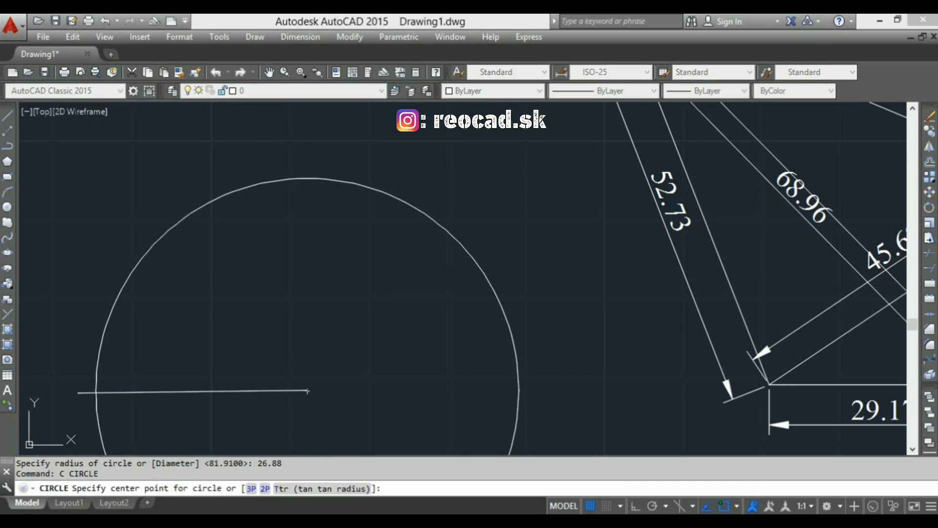
{"action": "left_click", "coordinate": [78, 393]}
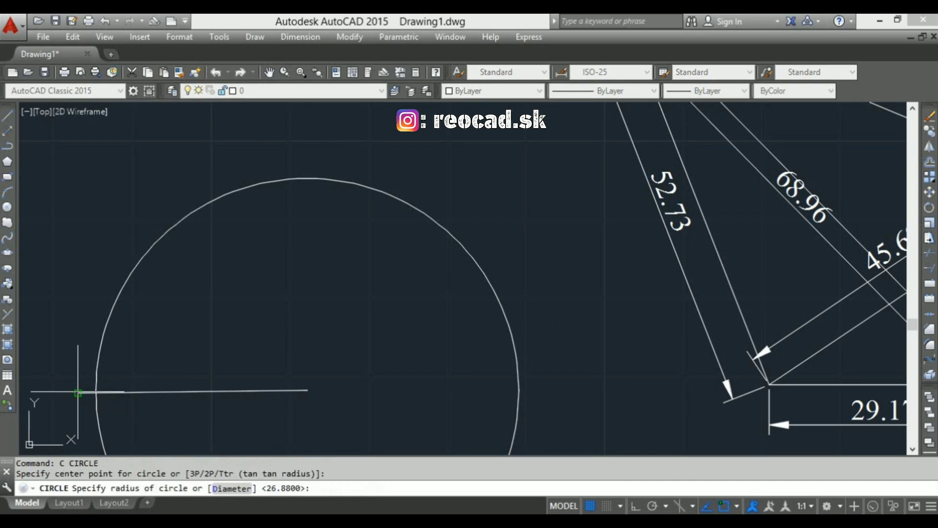
{"action": "scroll", "coordinate": [220, 322], "scroll_direction": "down", "scroll_amount": 2}
{"action": "type", "text": "46.89"}
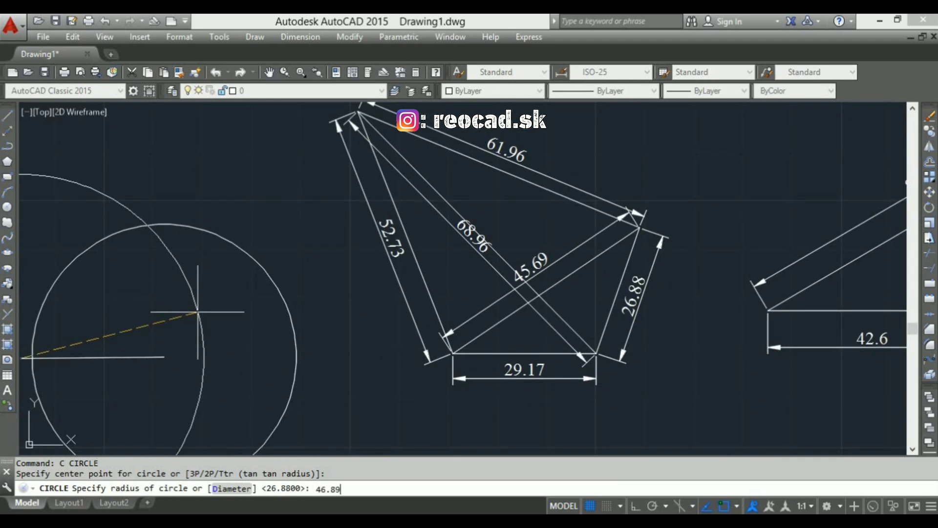
{"action": "key", "text": "Return"}
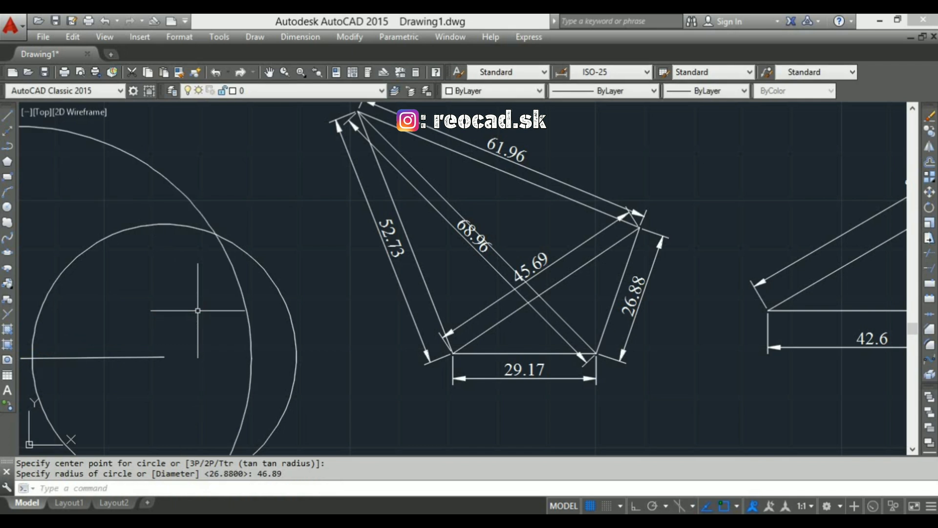
{"action": "middle_click_drag", "start_coordinate": [162, 285], "coordinate": [314, 281]}
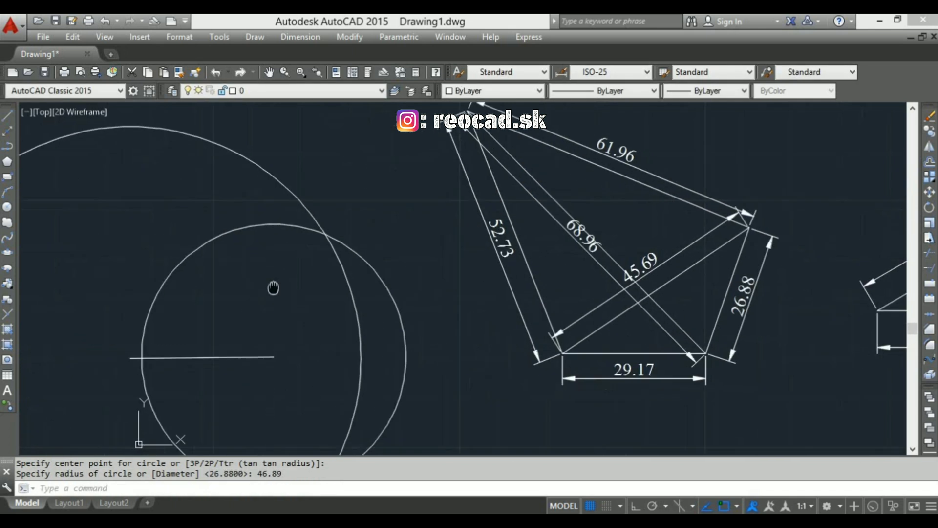
{"action": "type", "text": "L"}
- Draw a side line from the base's right end to the circles' intersection
{"action": "key", "text": "Return"}
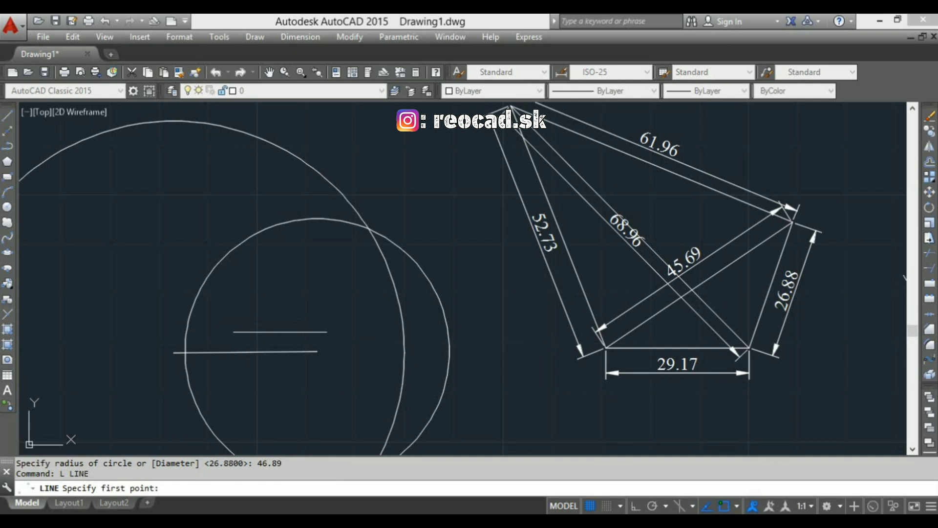
{"action": "left_click", "coordinate": [317, 352]}
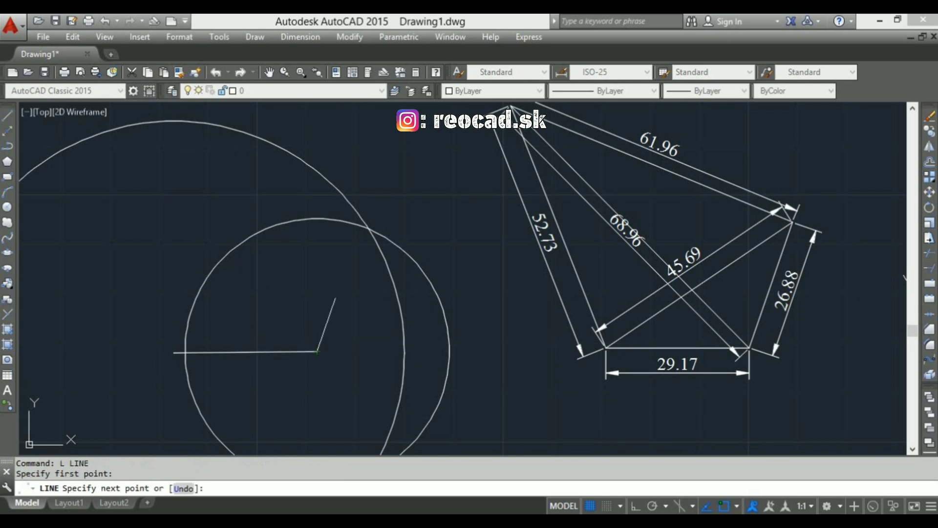
{"action": "left_click", "coordinate": [369, 229]}
{"action": "key", "text": "Escape"}
- Window-select and erase the two construction circles
{"action": "middle_click_drag", "start_coordinate": [373, 281], "coordinate": [423, 295]}
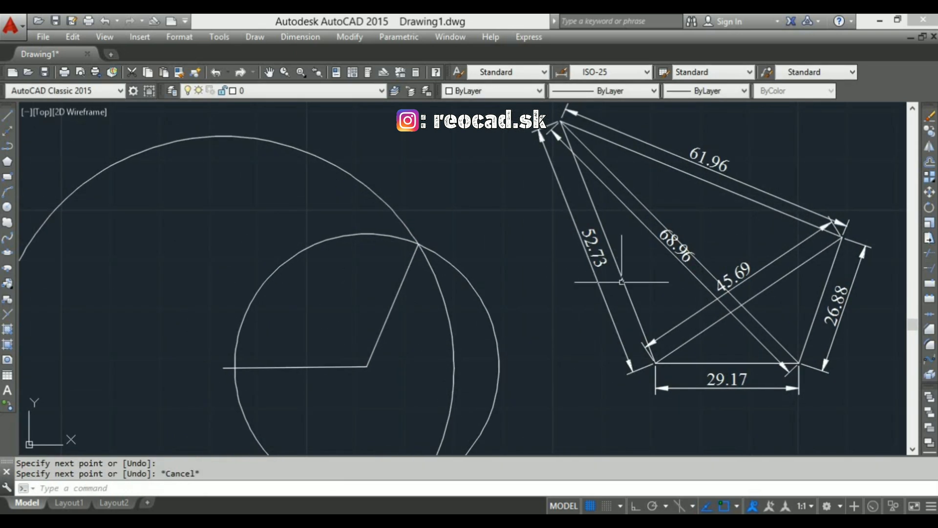
{"action": "left_click", "coordinate": [352, 255]}
{"action": "left_click", "coordinate": [315, 142]}
{"action": "type", "text": "e"}
{"action": "key", "text": "Return"}
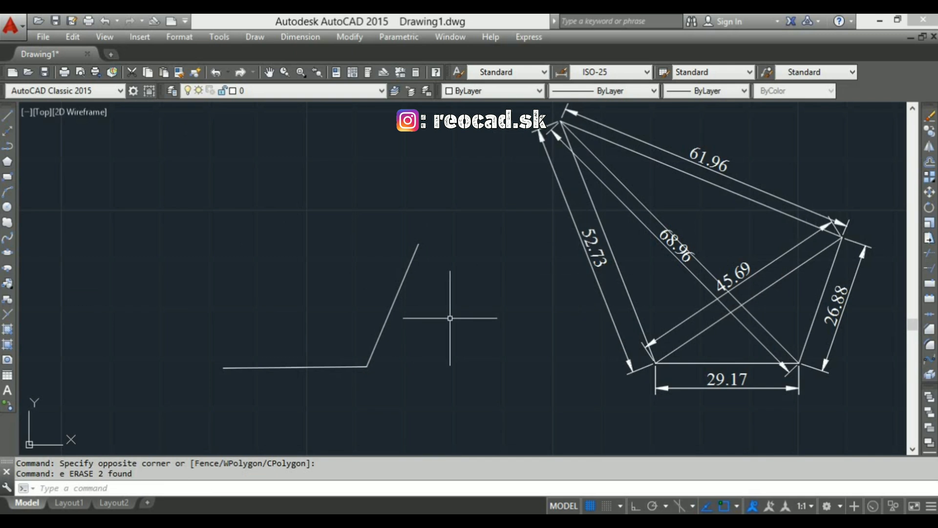
{"action": "type", "text": "c"}
- Add circles of radius 61.96 at the side's top end and 52.73 at the base's left end
{"action": "key", "text": "Return"}
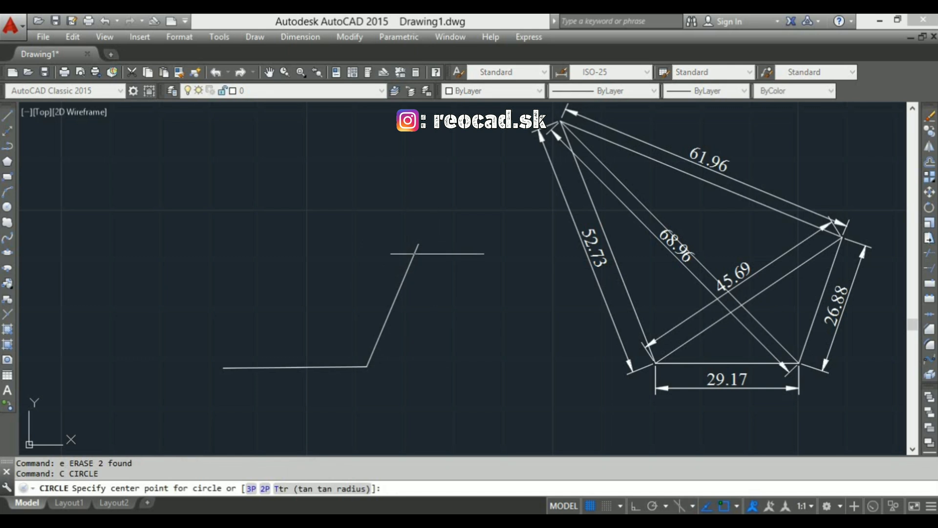
{"action": "left_click", "coordinate": [419, 245]}
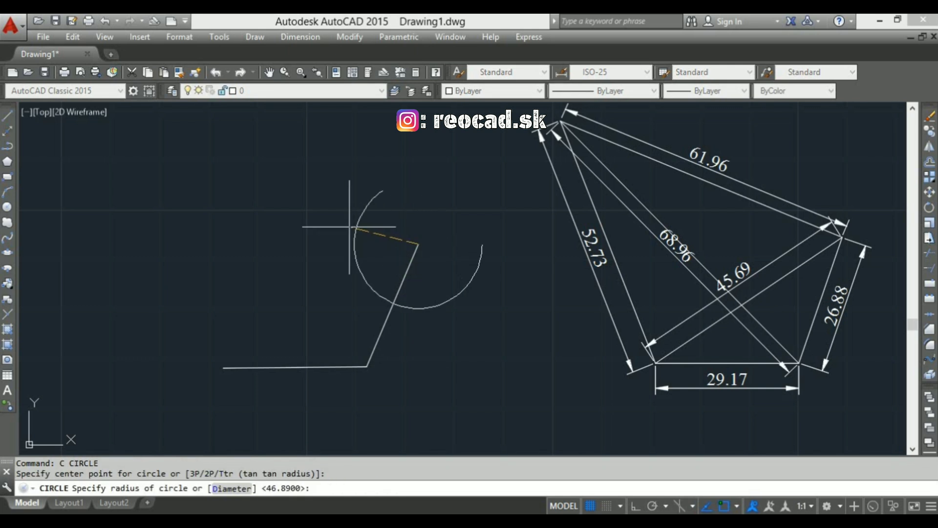
{"action": "middle_click_drag", "start_coordinate": [340, 215], "coordinate": [322, 249]}
{"action": "type", "text": "61.96"}
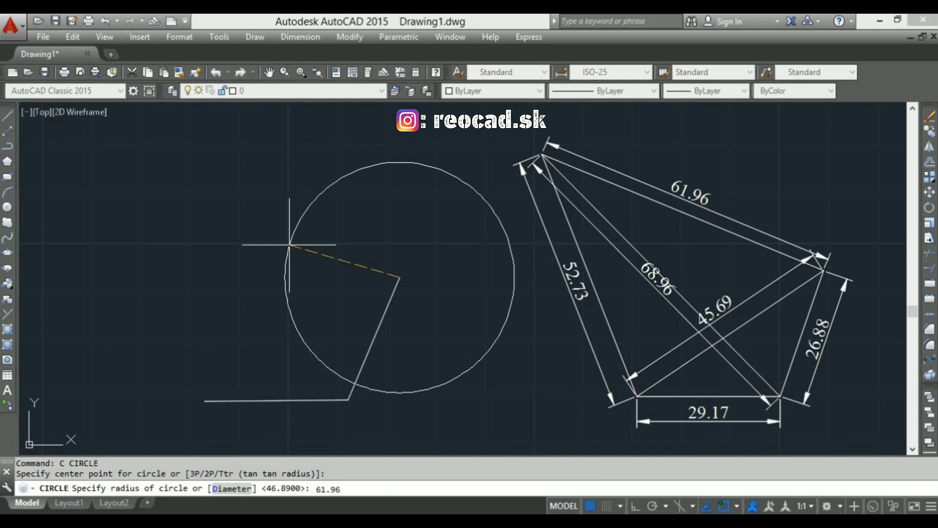
{"action": "key", "text": "Return"}
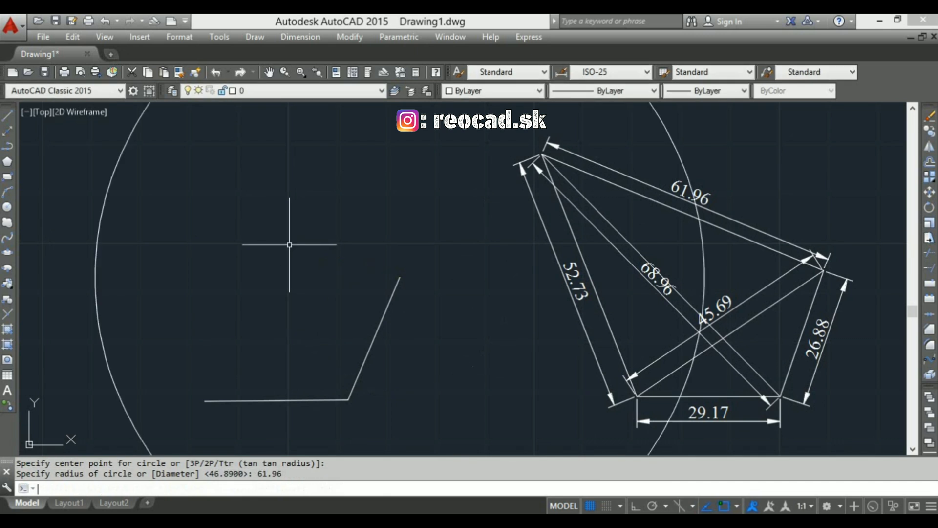
{"action": "key", "text": "Return"}
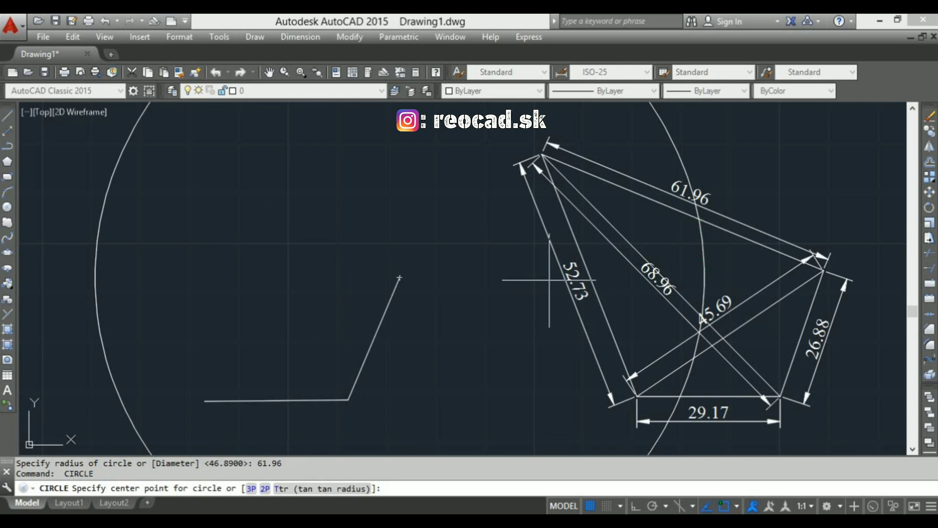
{"action": "left_click", "coordinate": [205, 401]}
{"action": "type", "text": "52.7"}
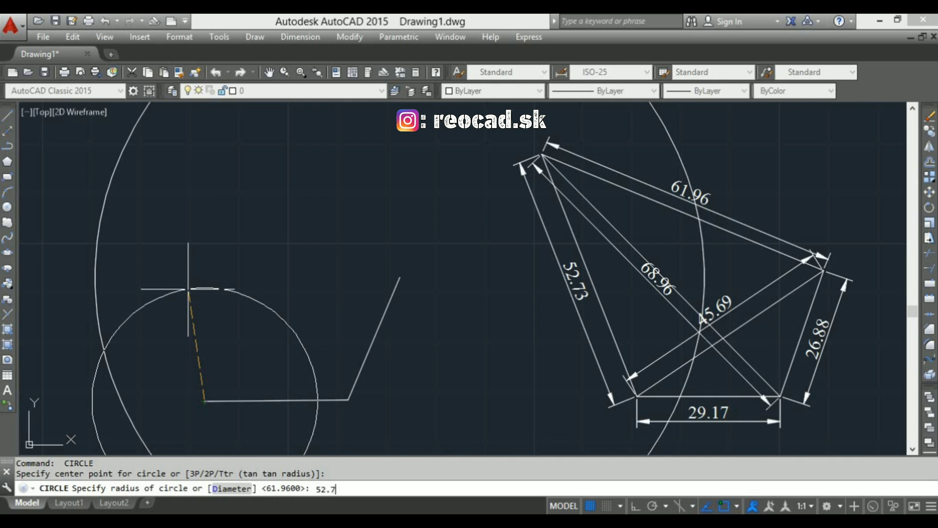
{"action": "type", "text": "3"}
{"action": "key", "text": "Return"}
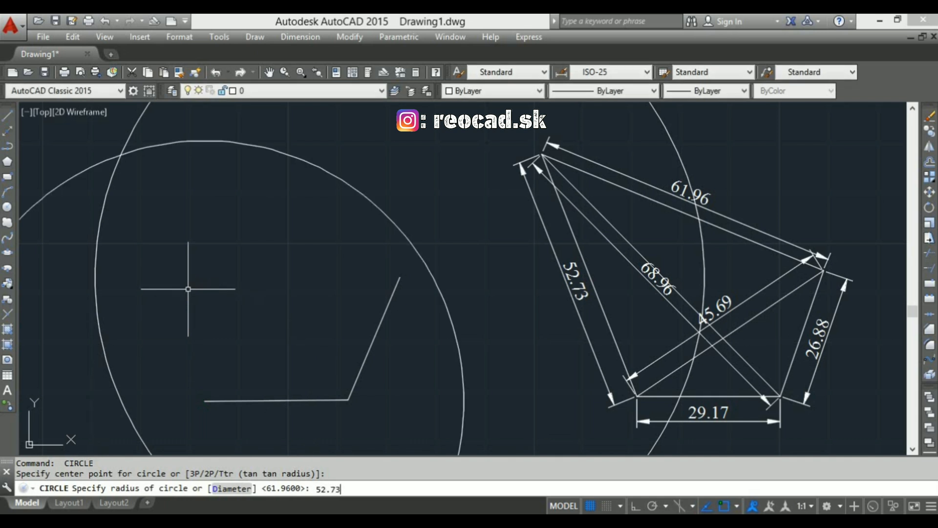
{"action": "type", "text": "l"}
- Draw lines from the circles' intersection to the base's left end and the slanted side's top
{"action": "key", "text": "Return"}
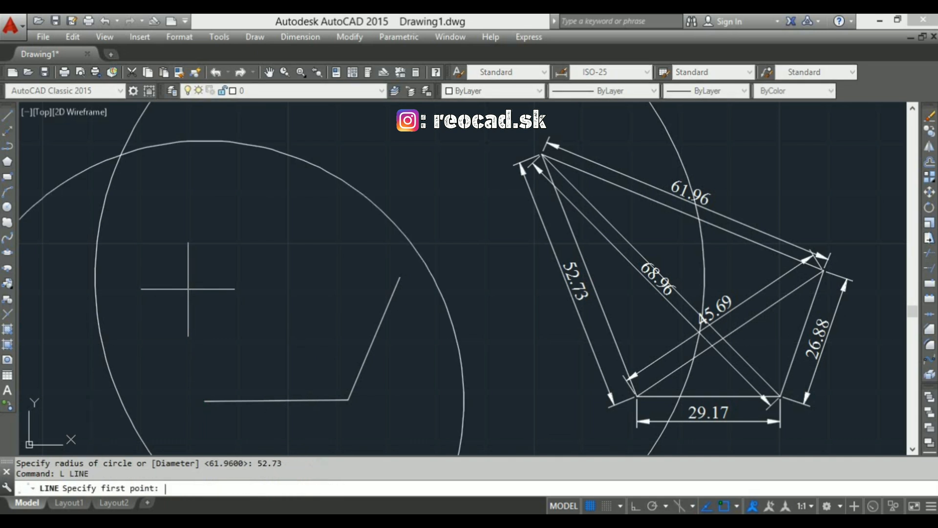
{"action": "left_click", "coordinate": [121, 156]}
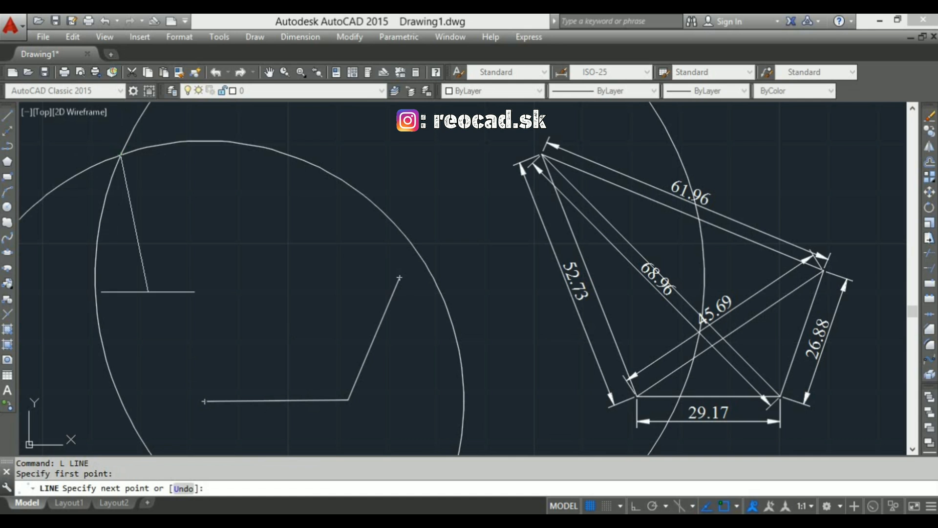
{"action": "left_click", "coordinate": [204, 401]}
{"action": "key", "text": "Return"}
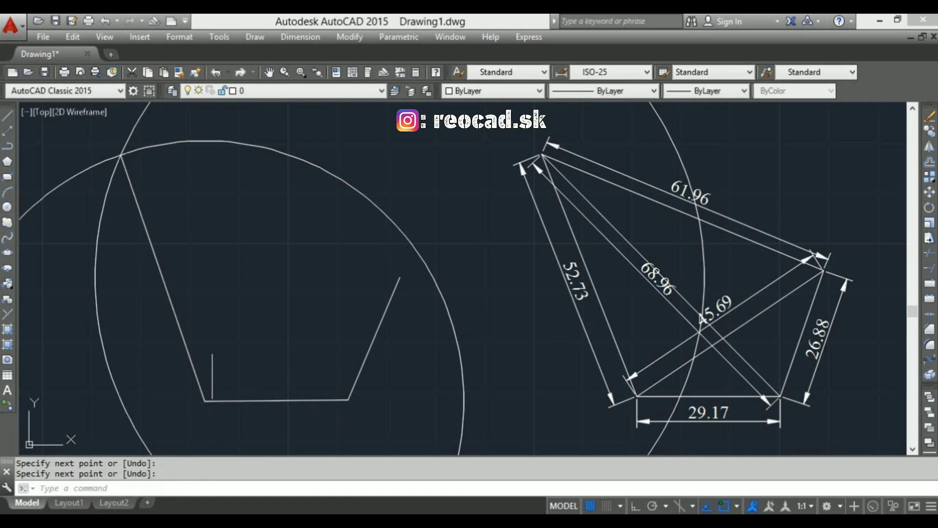
{"action": "key", "text": "Return"}
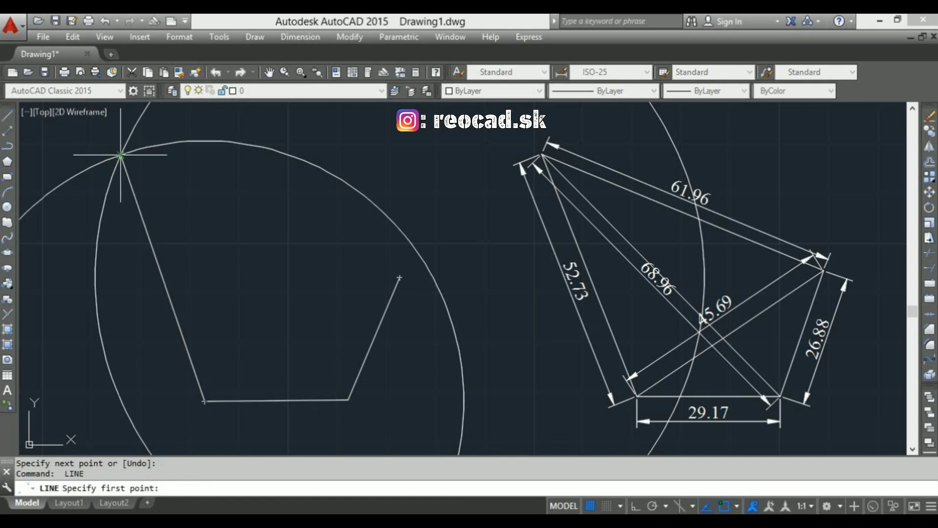
{"action": "left_click", "coordinate": [121, 155]}
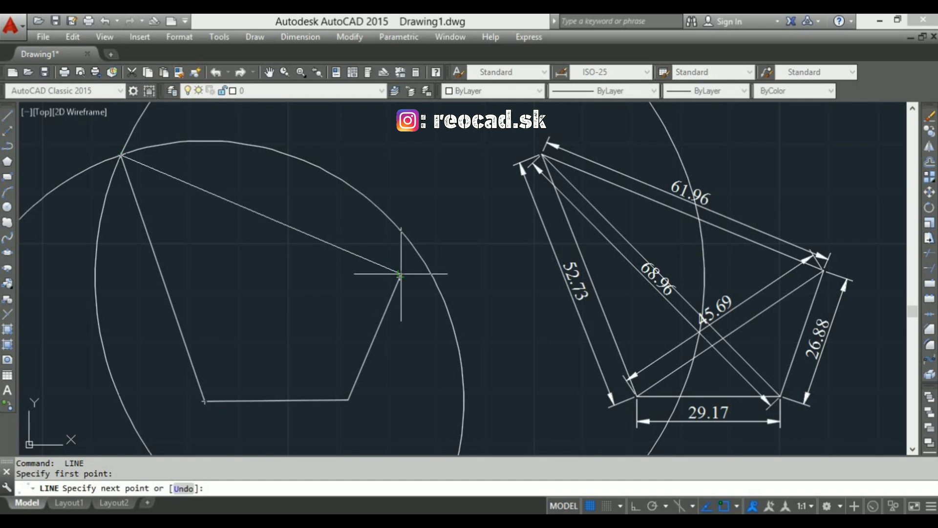
{"action": "left_click", "coordinate": [399, 277]}
{"action": "key", "text": "Escape"}
- Erase both construction circles and pan to show the finished plot and triangle
{"action": "middle_click_drag", "start_coordinate": [400, 277], "coordinate": [499, 312]}
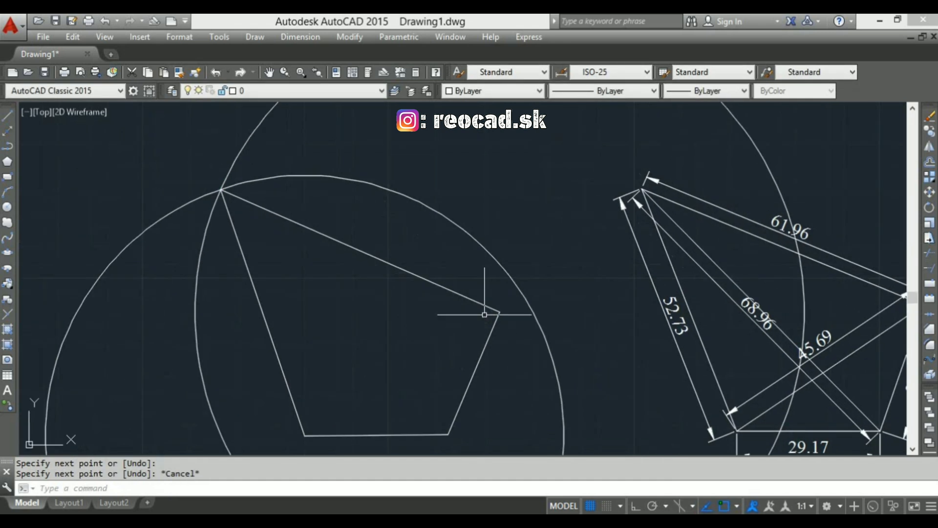
{"action": "left_click", "coordinate": [293, 178]}
{"action": "left_click", "coordinate": [222, 148]}
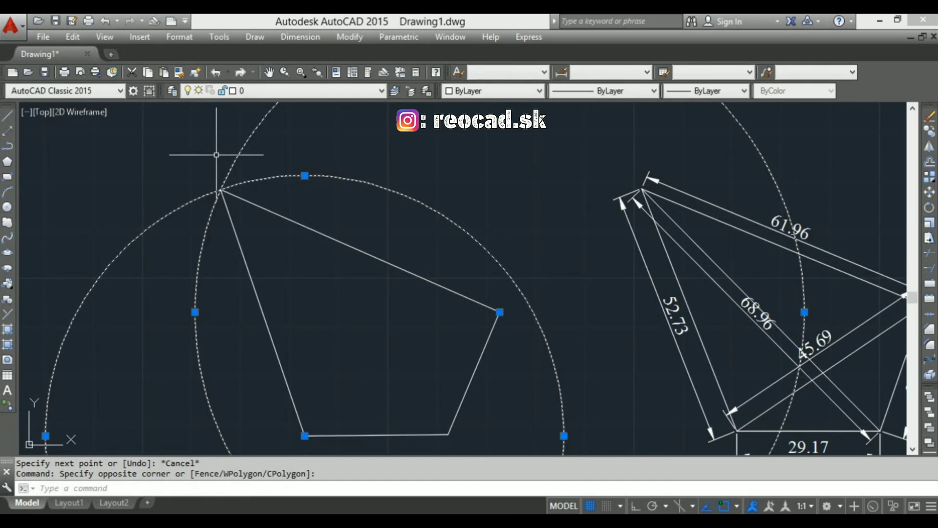
{"action": "type", "text": "e"}
{"action": "key", "text": "Return"}
{"action": "scroll", "coordinate": [462, 261], "scroll_direction": "down", "scroll_amount": 2}
{"action": "mouse_move", "coordinate": [462, 262]}
{"action": "middle_mouse_down"}
{"action": "mouse_move", "coordinate": [436, 268]}
{"action": "mouse_move", "coordinate": [472, 257]}
{"action": "middle_mouse_up"}
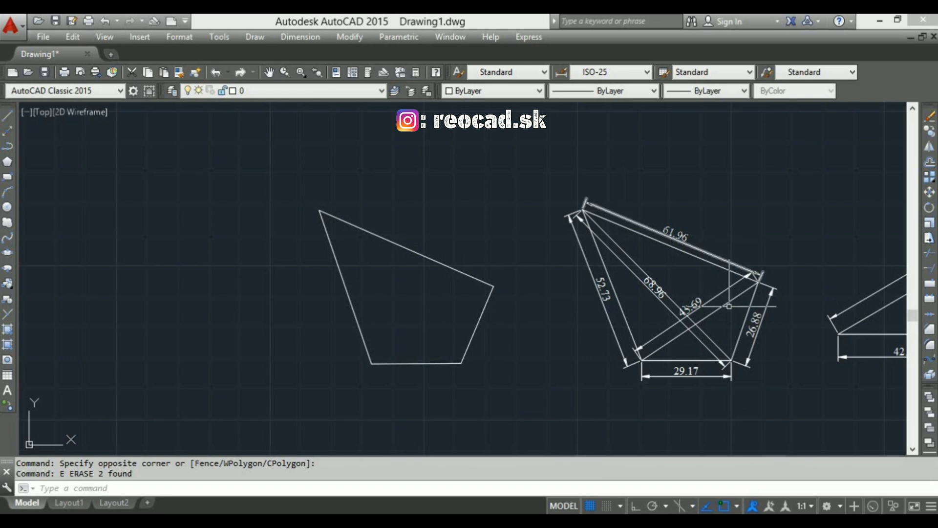
- Add aligned dimensions 61.96 and 52.73 to the plot's top slanted and left edges
{"action": "left_click", "coordinate": [302, 39]}
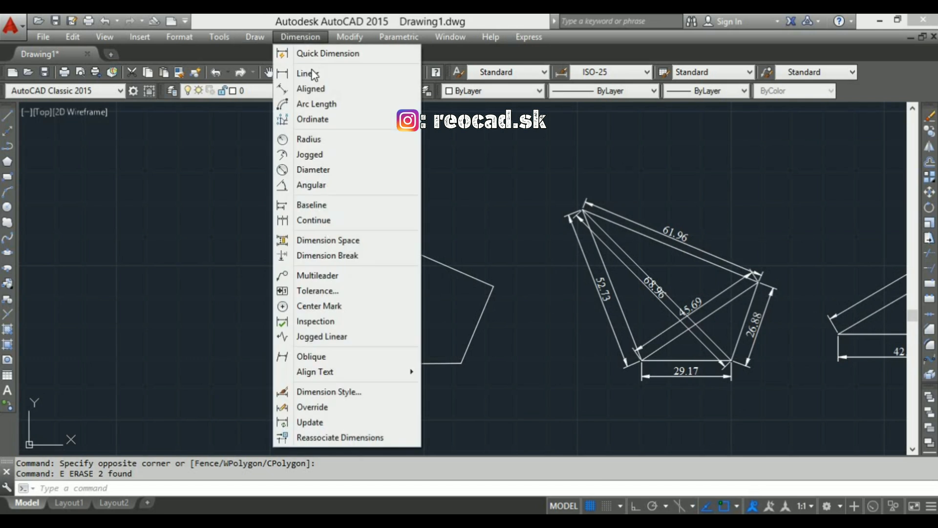
{"action": "left_click", "coordinate": [314, 89]}
{"action": "key", "text": "Return"}
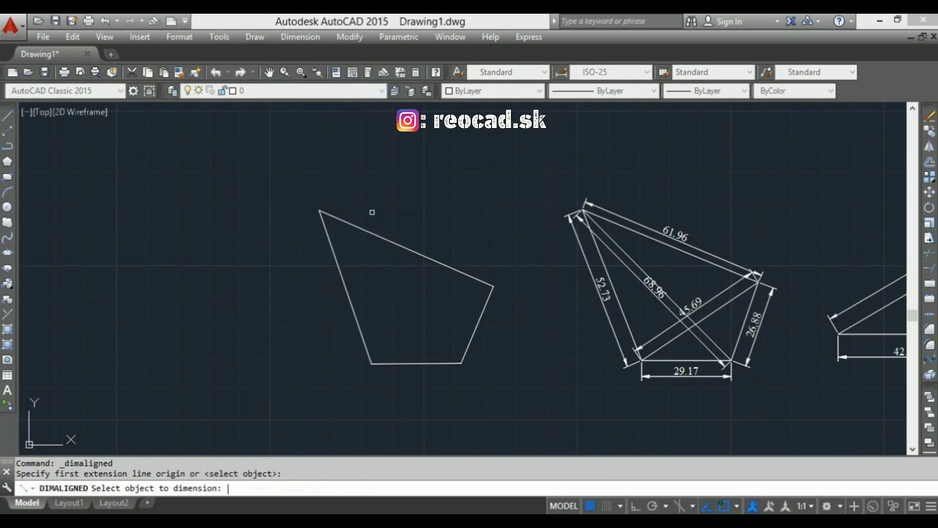
{"action": "left_click", "coordinate": [389, 242]}
{"action": "left_click", "coordinate": [404, 226]}
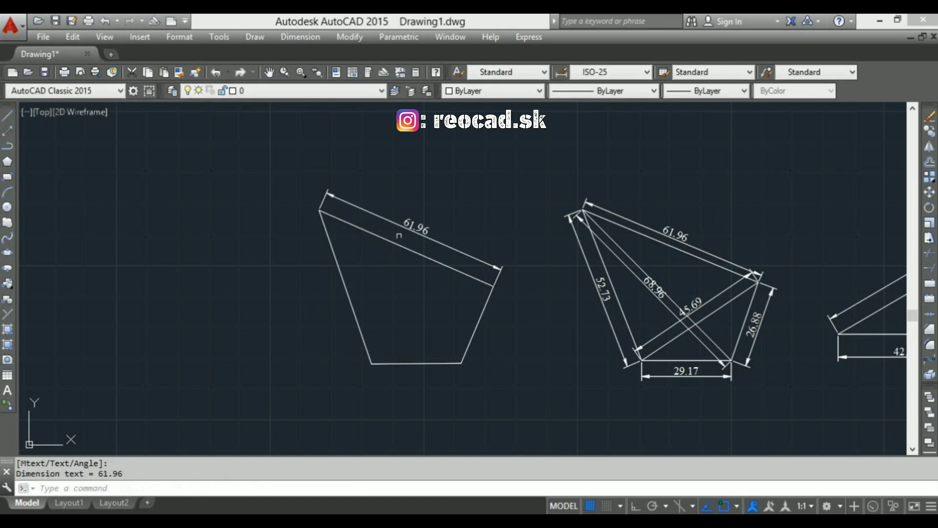
{"action": "key", "text": "Return"}
{"action": "key", "text": "Return"}
{"action": "left_click", "coordinate": [355, 298]}
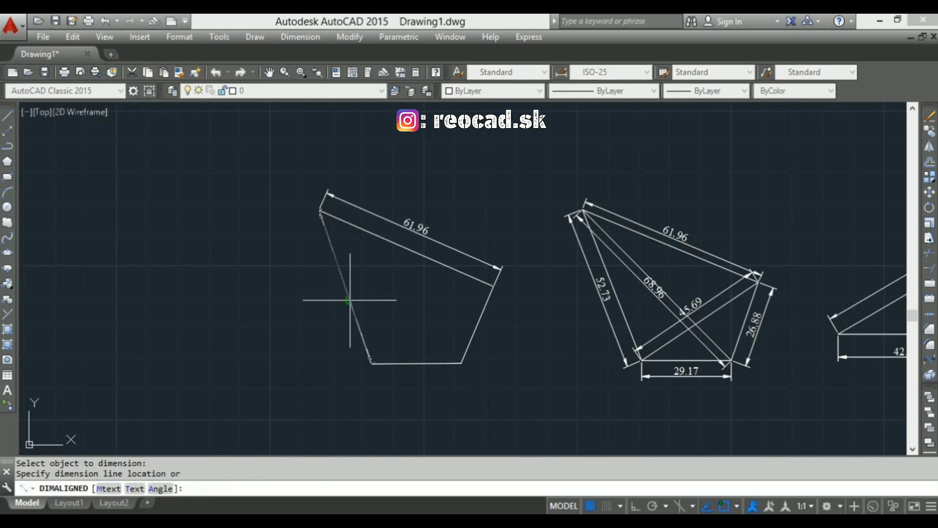
{"action": "left_click", "coordinate": [333, 307]}
- Dimension the bottom and right edges as 29.17 and 26.88, plus the 67.81 diagonal
{"action": "key", "text": "Return"}
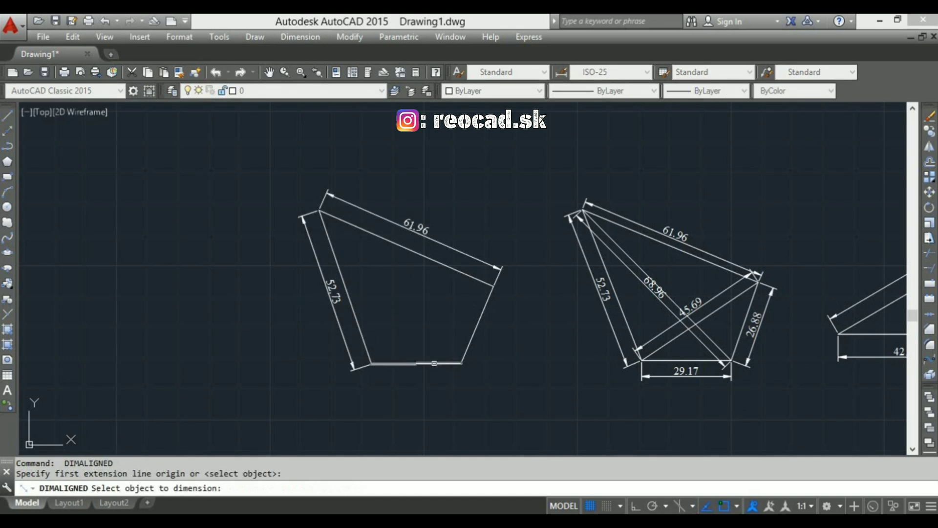
{"action": "left_click", "coordinate": [434, 363]}
{"action": "left_click", "coordinate": [438, 385]}
{"action": "key", "text": "Return"}
{"action": "key", "text": "Return"}
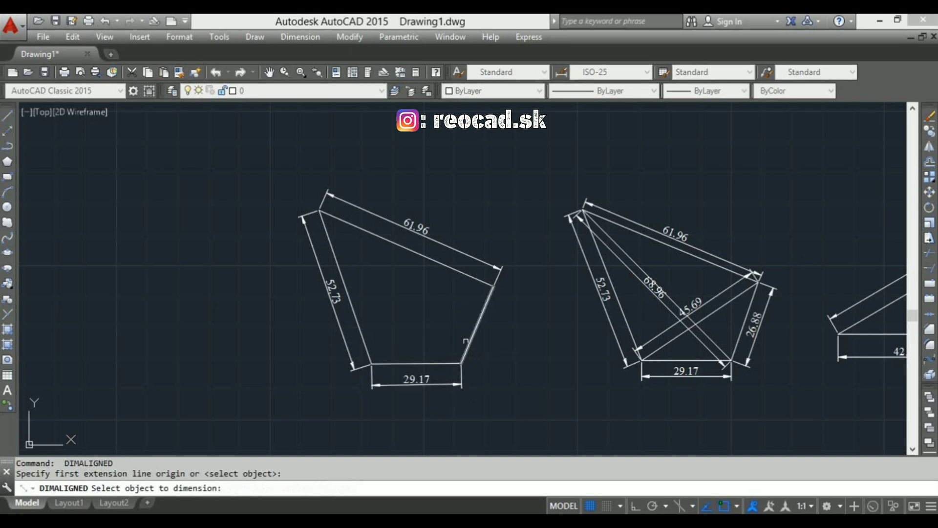
{"action": "left_click", "coordinate": [469, 341]}
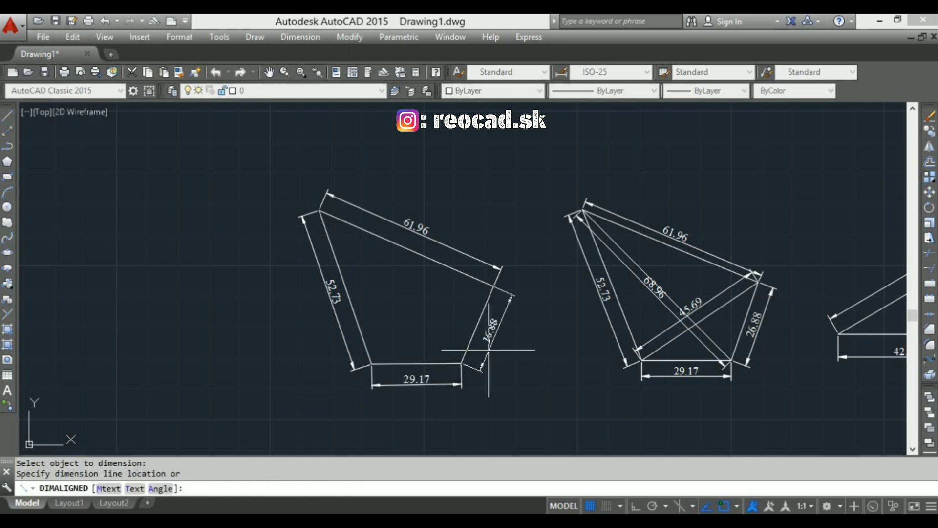
{"action": "left_click", "coordinate": [488, 349]}
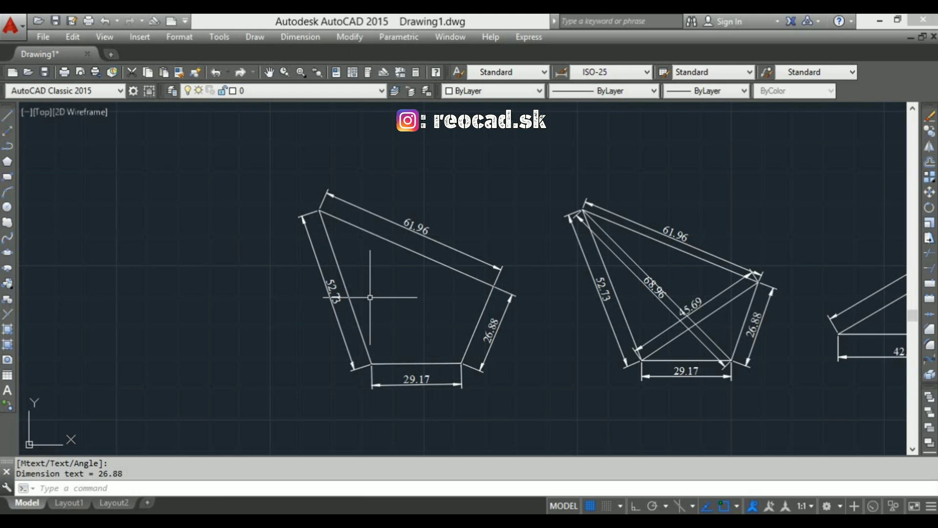
{"action": "key", "text": "Return"}
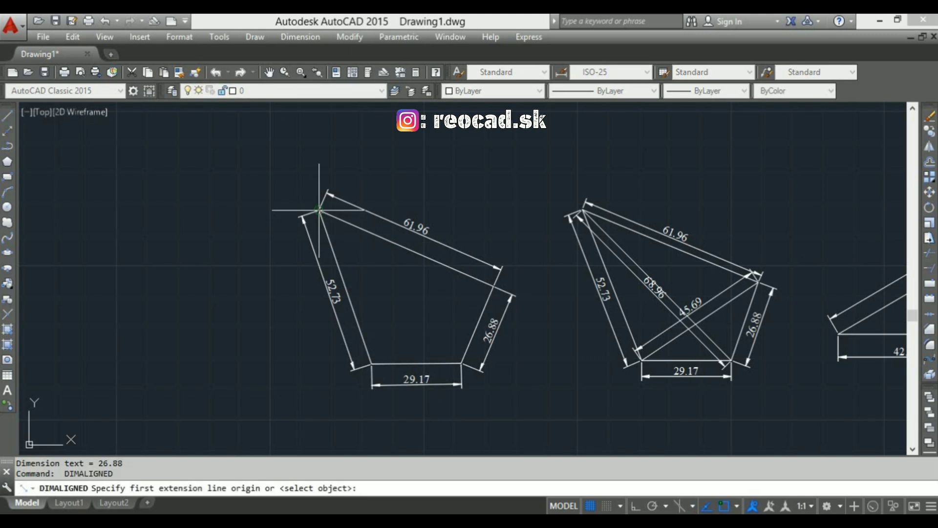
{"action": "left_click", "coordinate": [320, 213]}
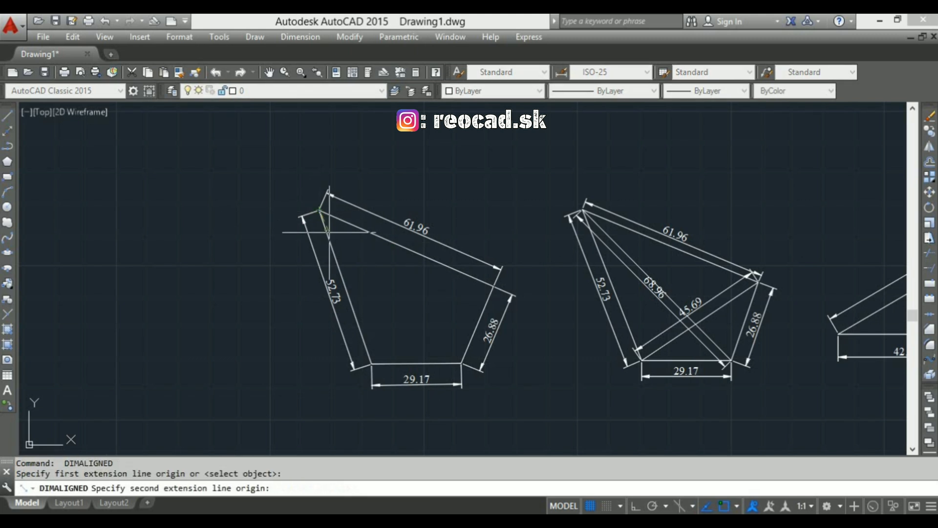
{"action": "left_click", "coordinate": [461, 364]}
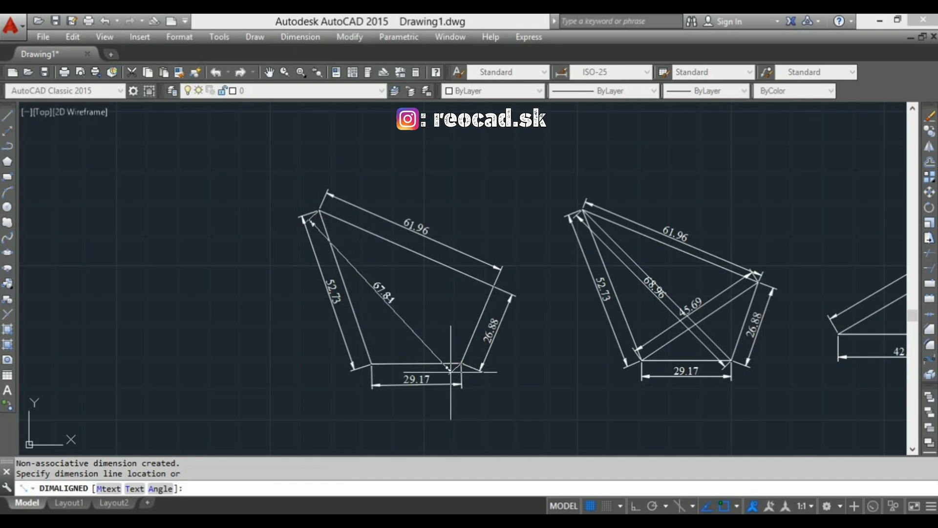